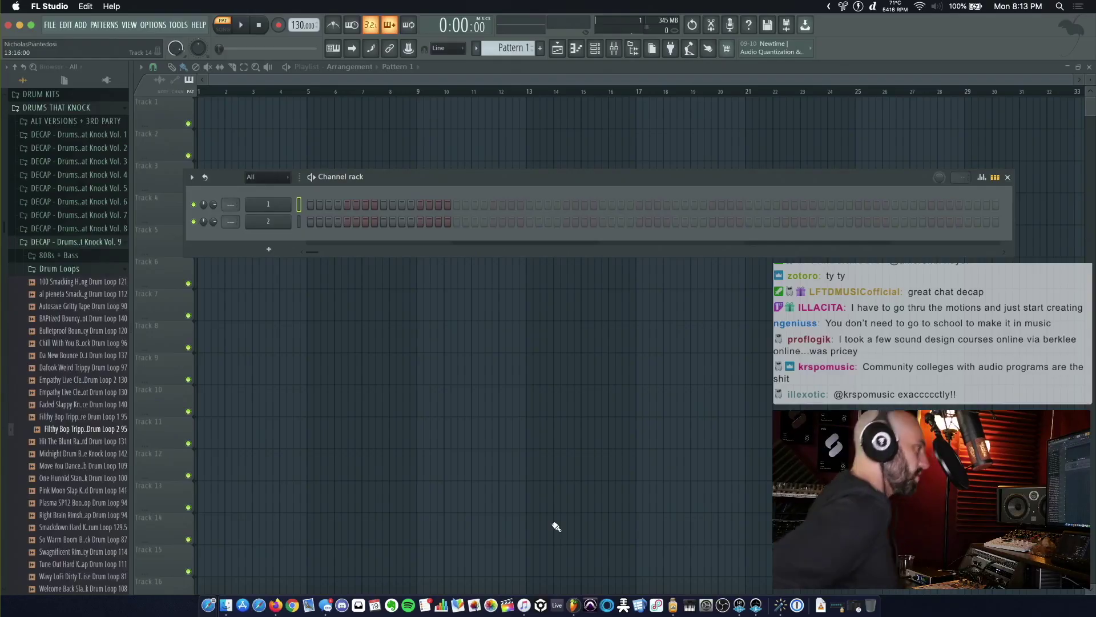
# - Open the Cthulhu plugin on channel 1 and the Scaler plugin on channel 2 to view their interfaces
pyautogui.click(274, 205)
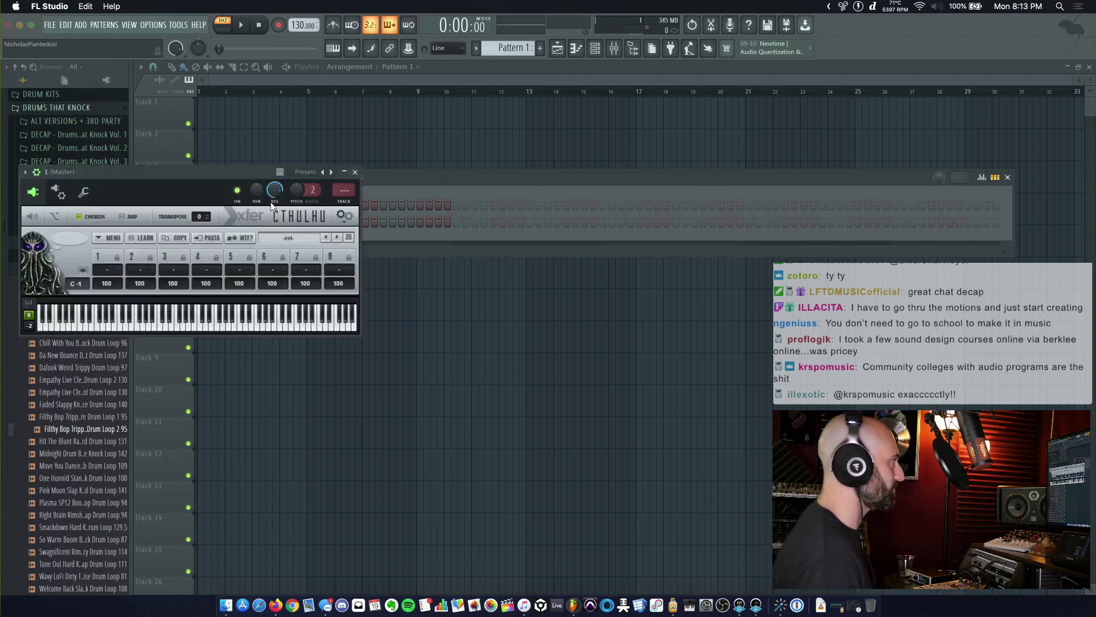
pyautogui.moveTo(259, 166); pyautogui.dragTo(450, 19)
pyautogui.click(274, 222)
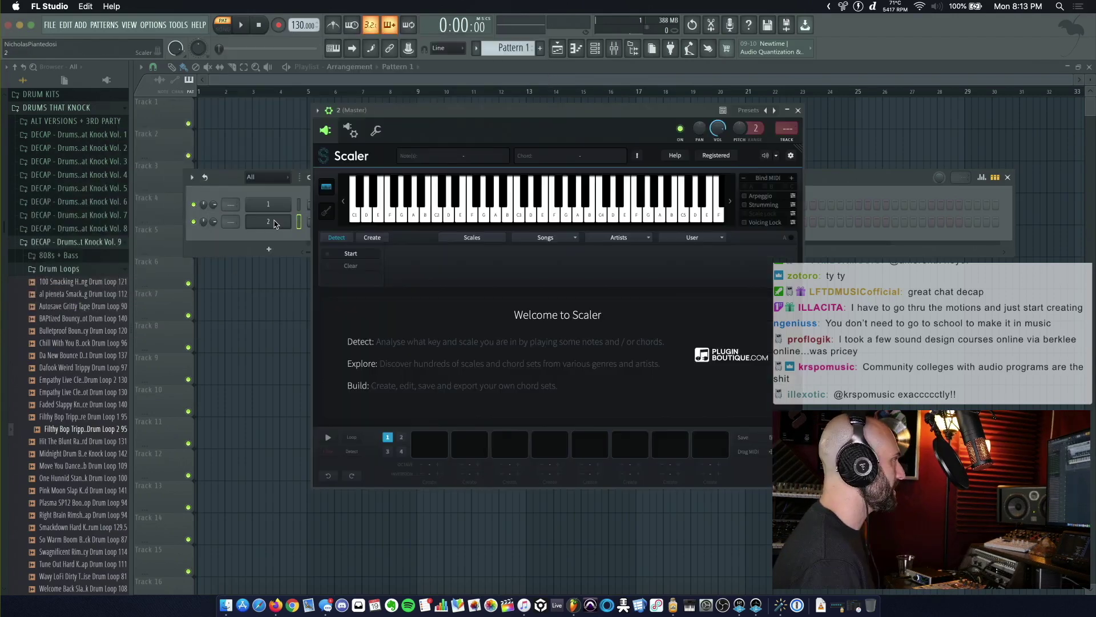
pyautogui.moveTo(493, 111); pyautogui.dragTo(472, 170)
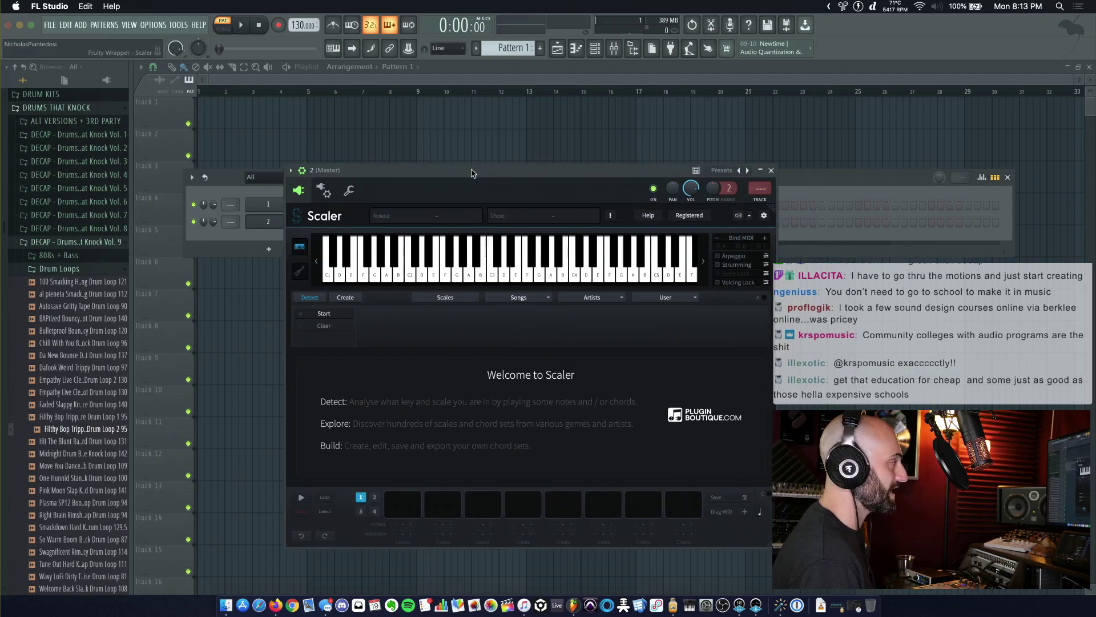
pyautogui.click(774, 170)
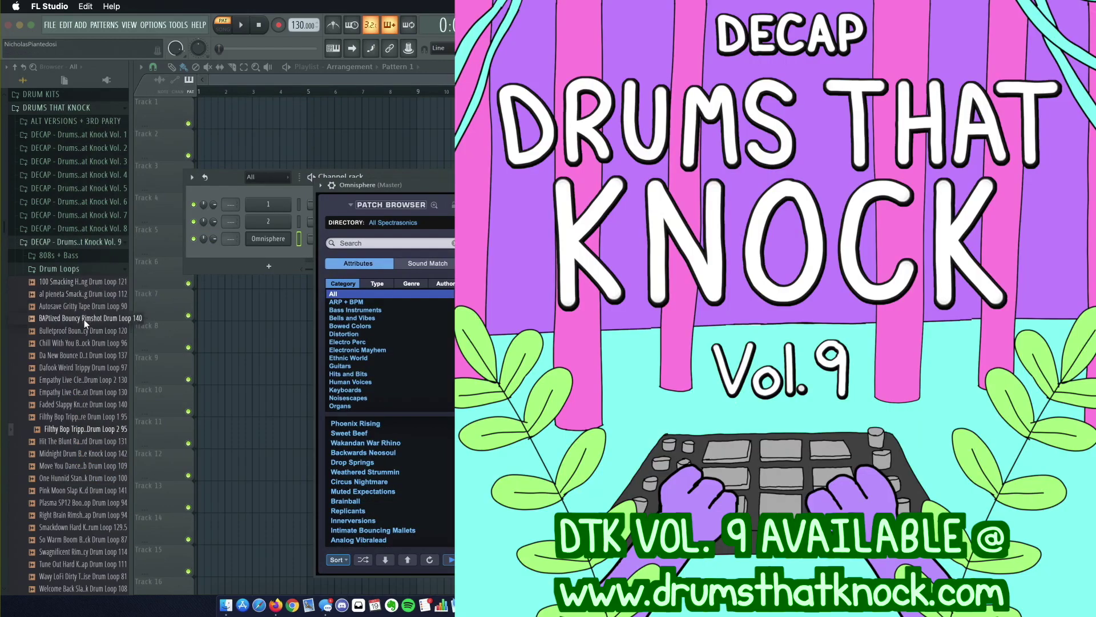
# - Audition drum loops from the DECAP Drums That Knock Vol. 9 Drum Loops folder, ending on Midnight Drum Bounce Knock Loop 142
pyautogui.click(79, 380)
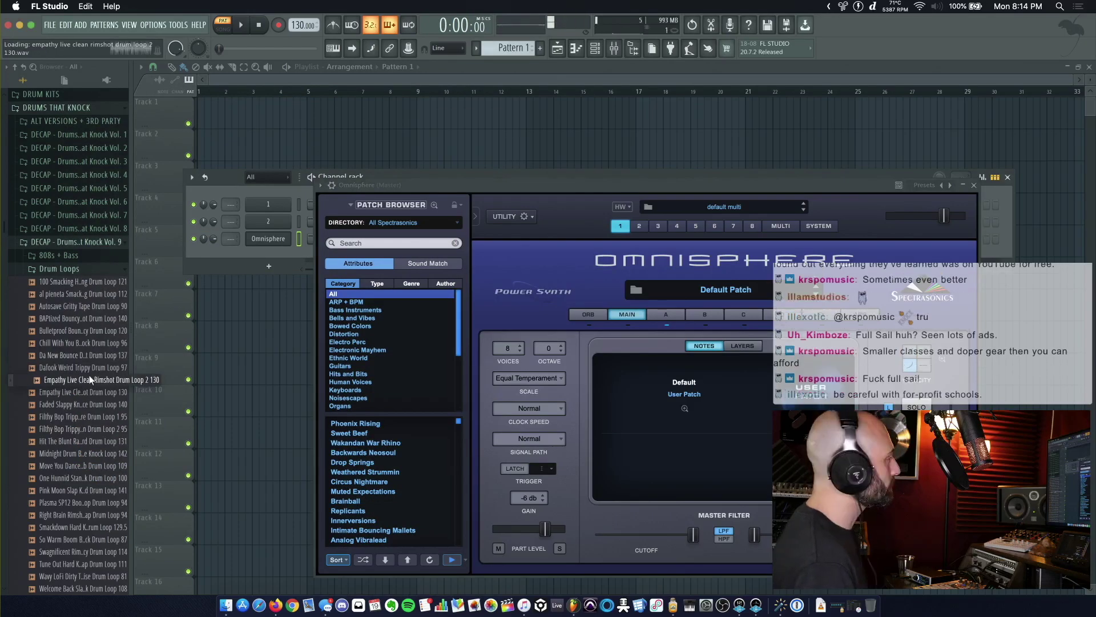
pyautogui.click(89, 415)
pyautogui.click(68, 504)
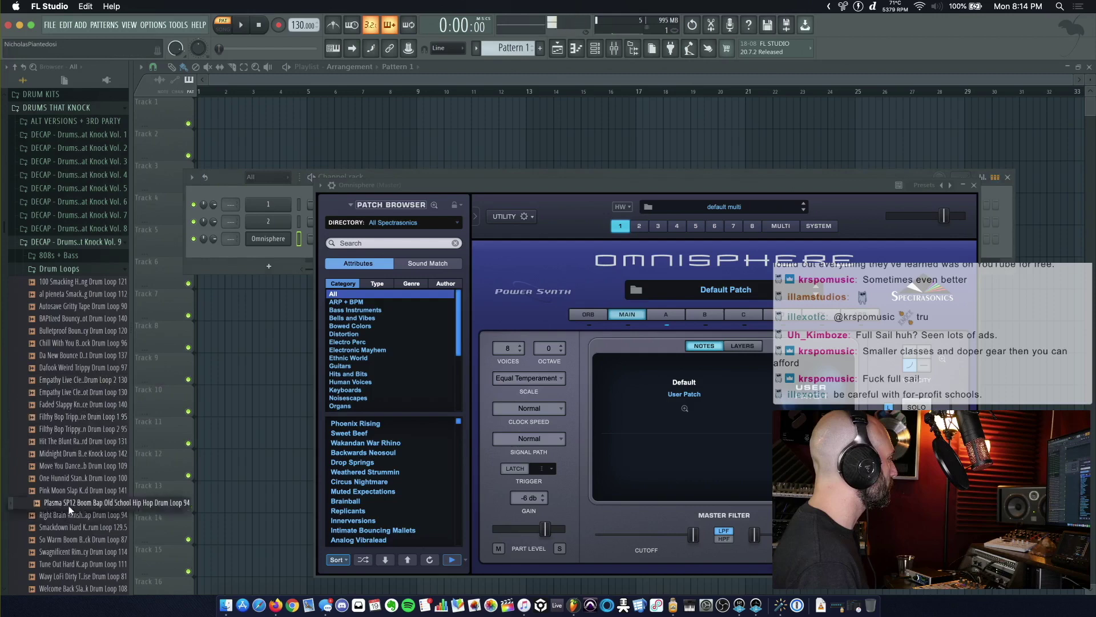
pyautogui.scroll(-3, 67, 509)
pyautogui.click(68, 505)
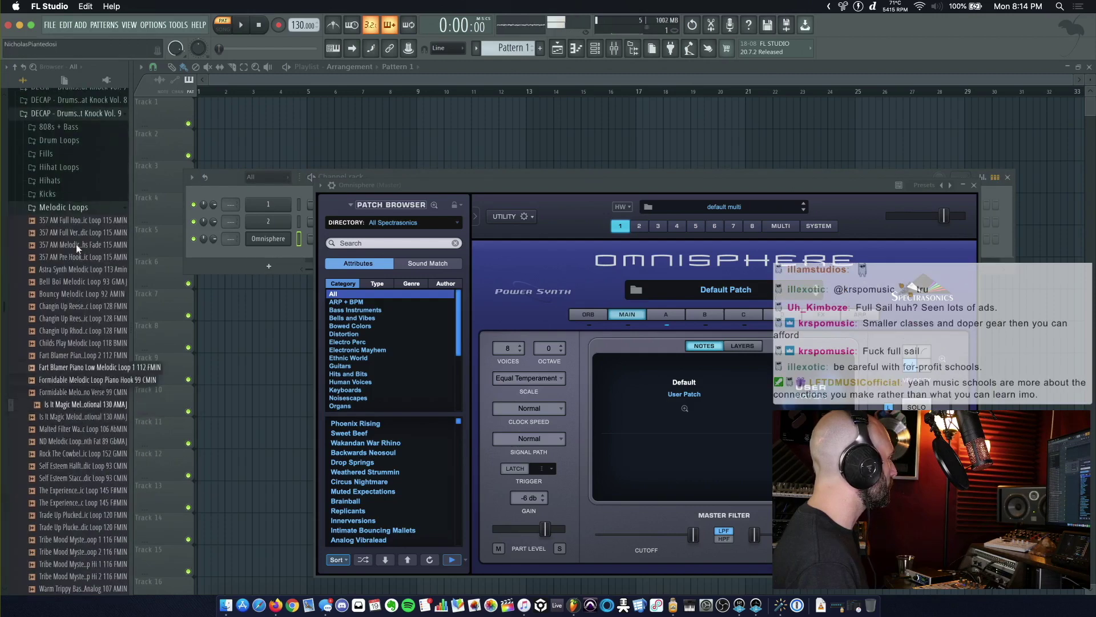
pyautogui.click(76, 142)
pyautogui.click(65, 214)
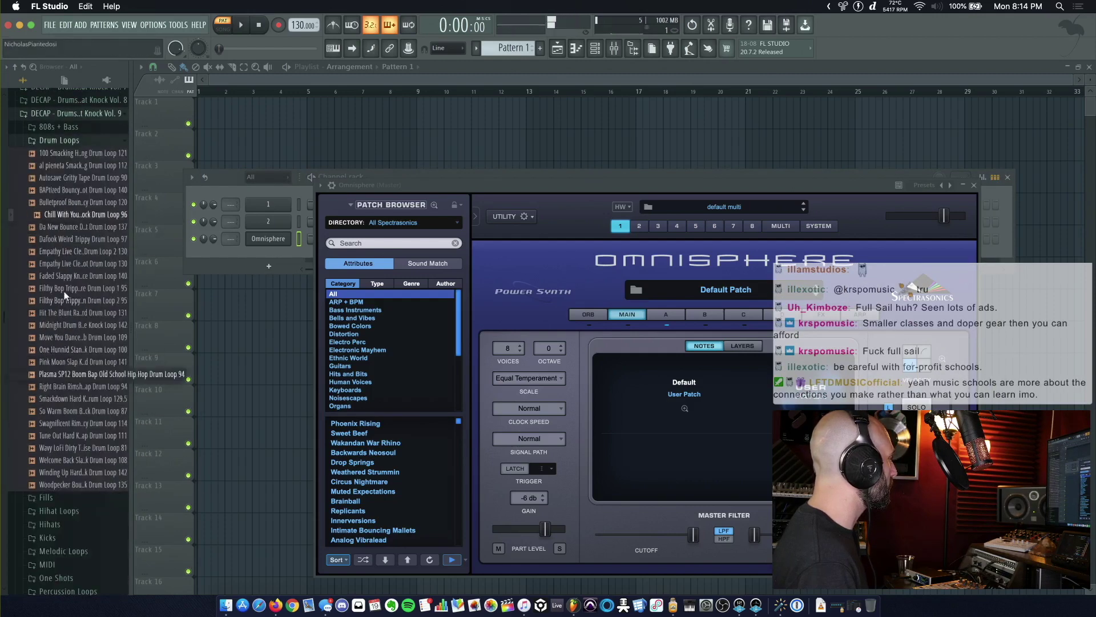
pyautogui.click(70, 323)
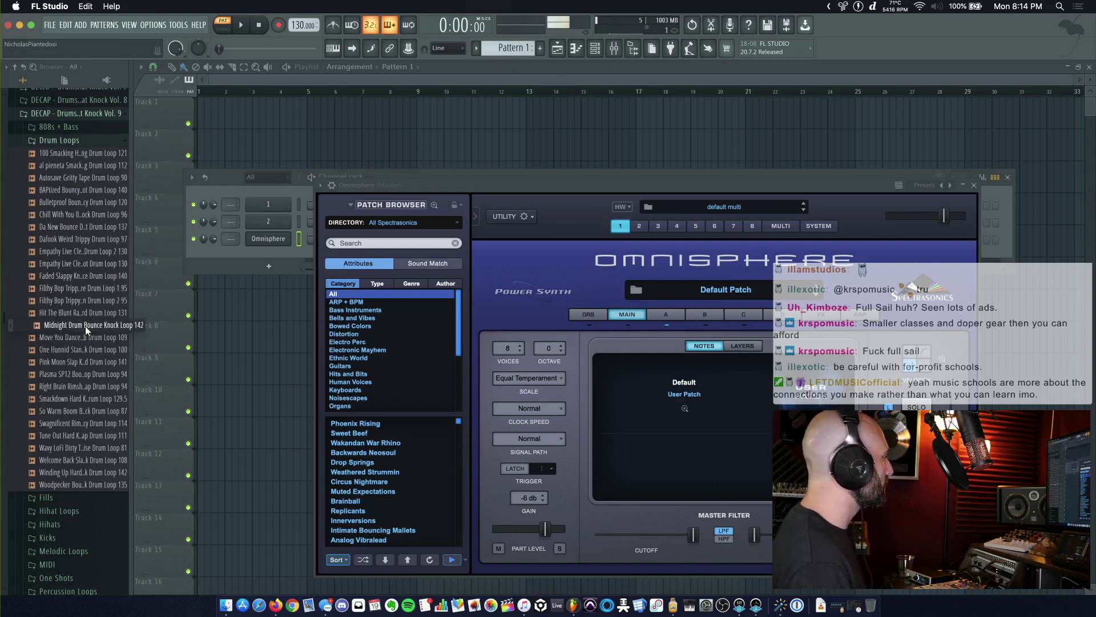
# - Place Midnight Drum Bounce Knock Loop 142 at the start of Track 1 and set the playback range to its length
pyautogui.moveTo(85, 327); pyautogui.dragTo(237, 183)
pyautogui.moveTo(206, 118); pyautogui.dragTo(203, 113)
pyautogui.click(231, 104)
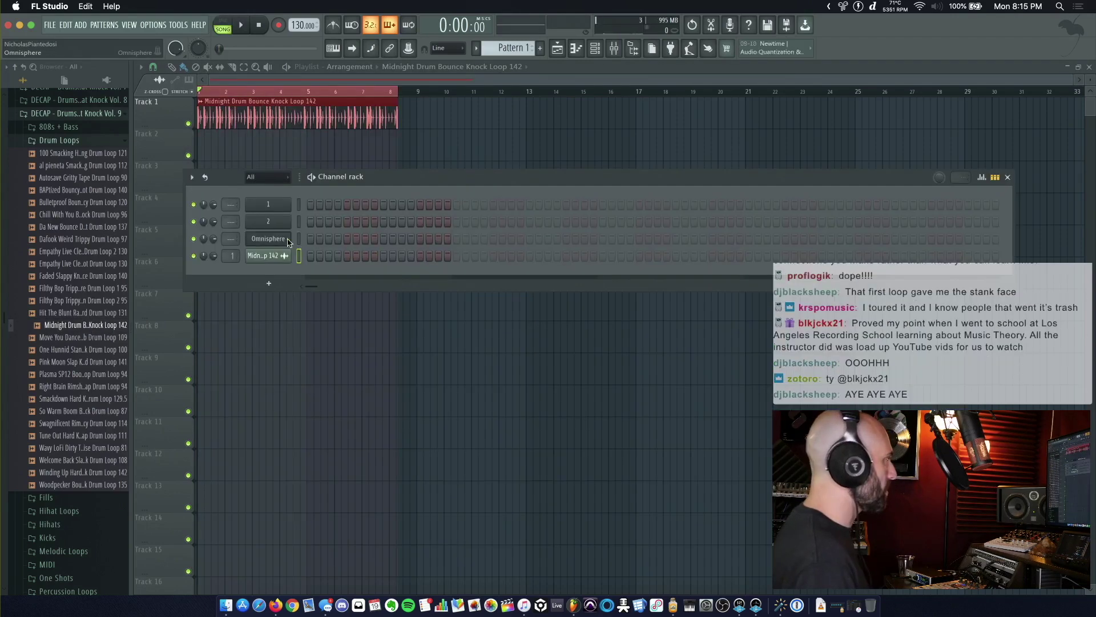
# - Load the Boomerang Toy Piano patch from the Keyboards category in Omnisphere
pyautogui.click(268, 238)
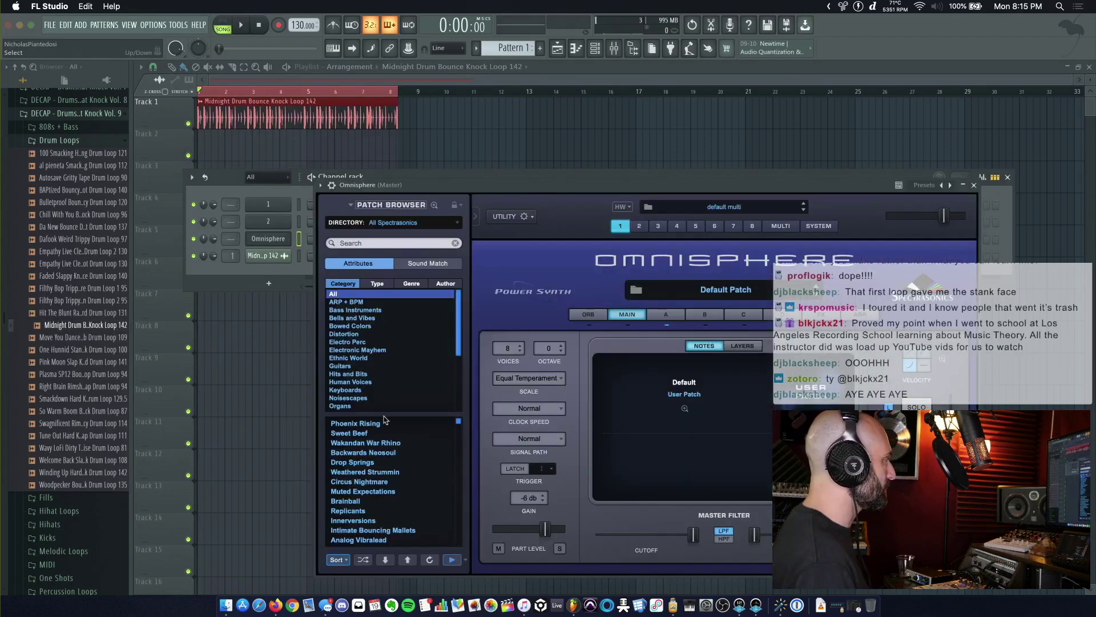
pyautogui.click(348, 374)
pyautogui.click(359, 511)
pyautogui.click(354, 521)
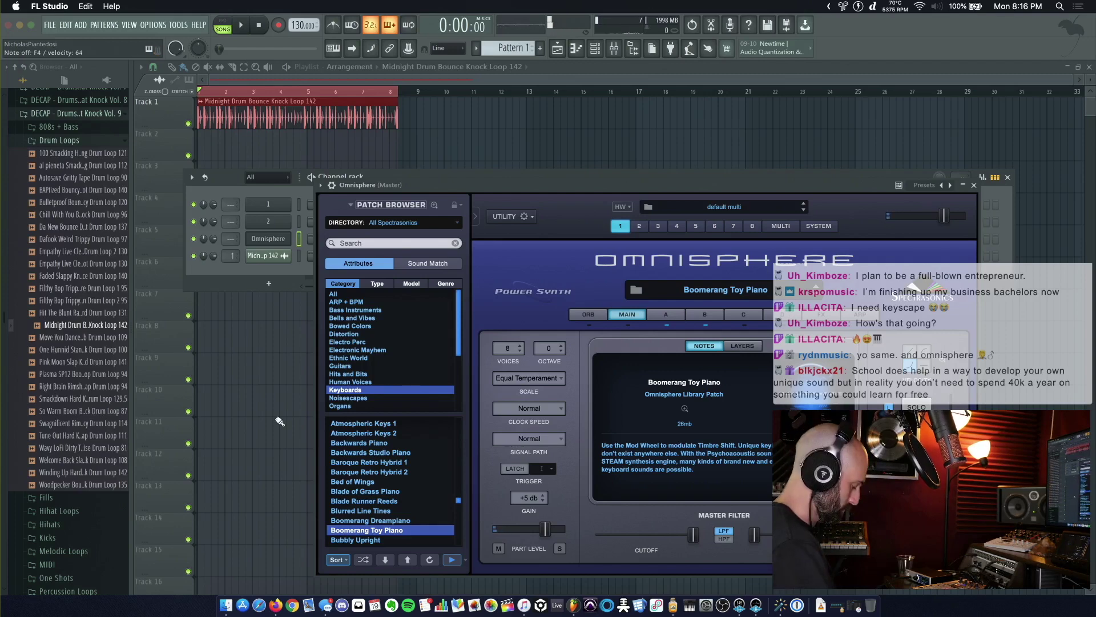
# - Load the RNB_Eb min Goodness chord preset in Cthulhu and set its MIDI output port to 2
pyautogui.click(285, 205)
pyautogui.click(540, 231)
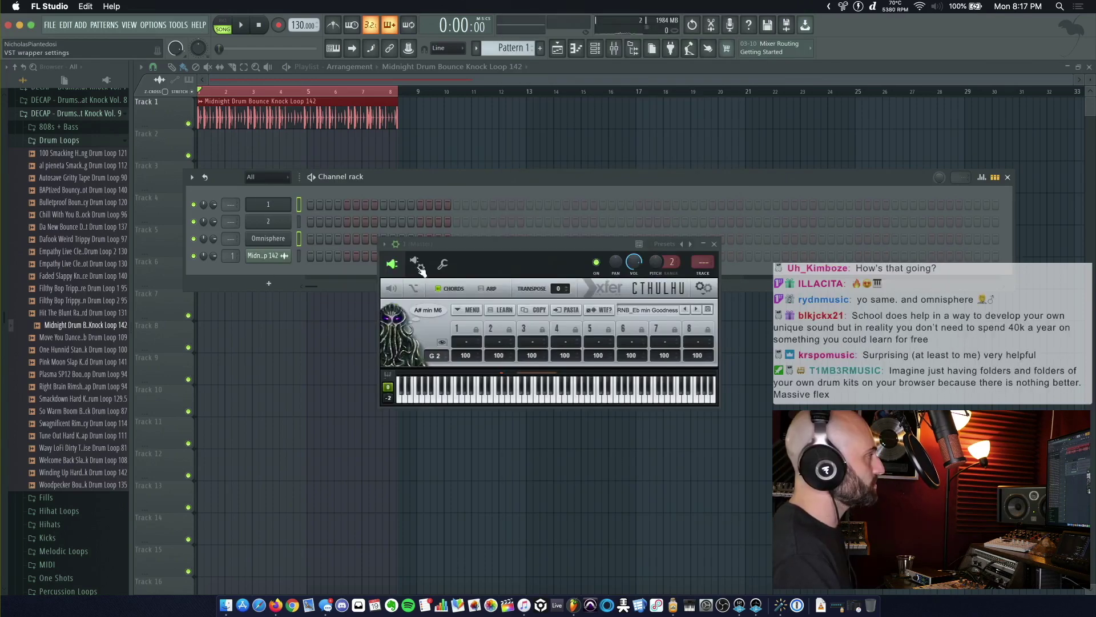
pyautogui.click(418, 266)
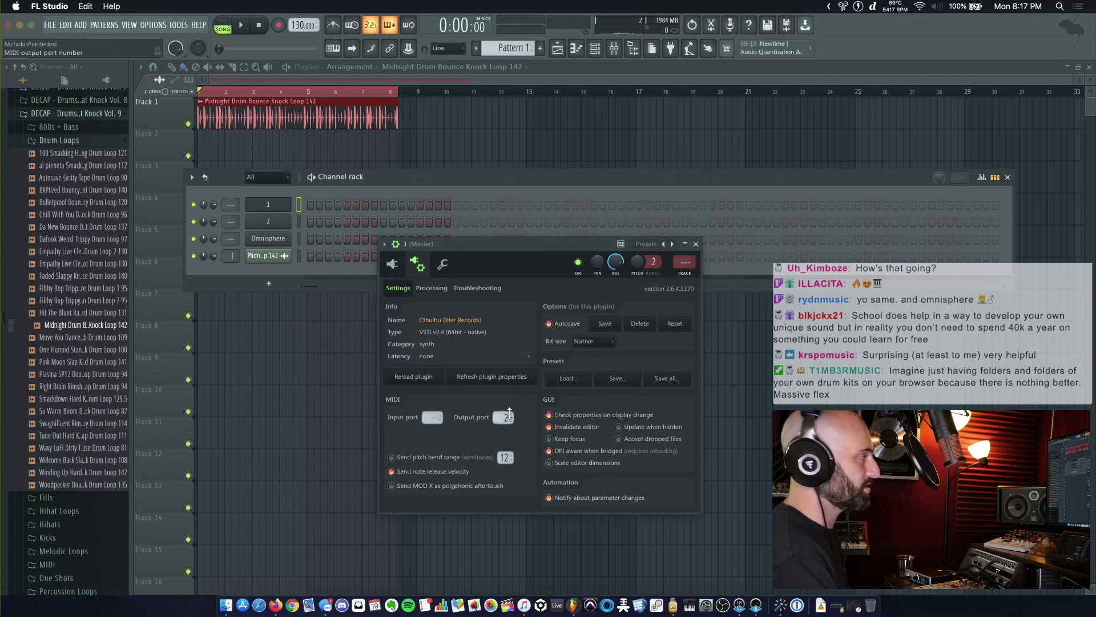
# - Set Omnisphere's MIDI input port to 2 and return to its patch interface
pyautogui.click(279, 241)
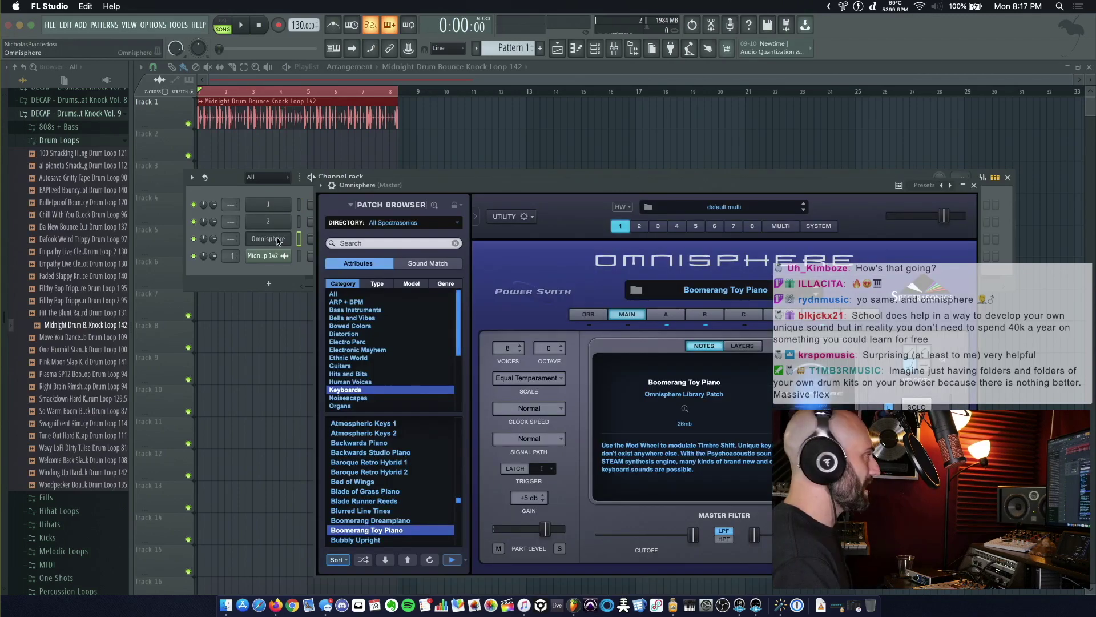
pyautogui.click(332, 186)
pyautogui.click(352, 206)
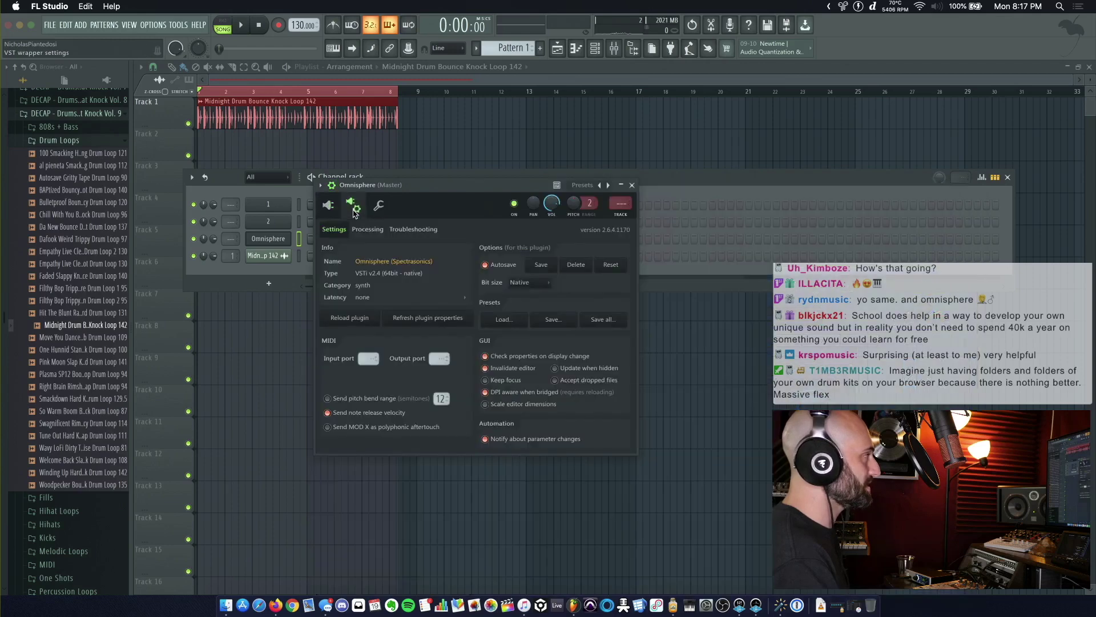
pyautogui.moveTo(368, 358); pyautogui.dragTo(369, 347)
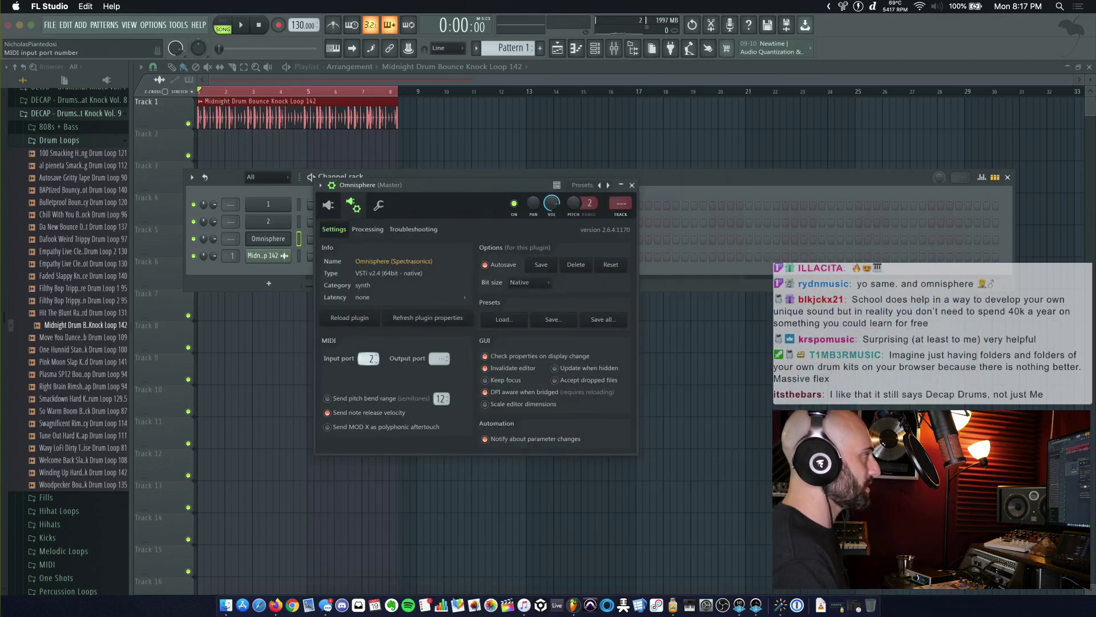
pyautogui.click(329, 205)
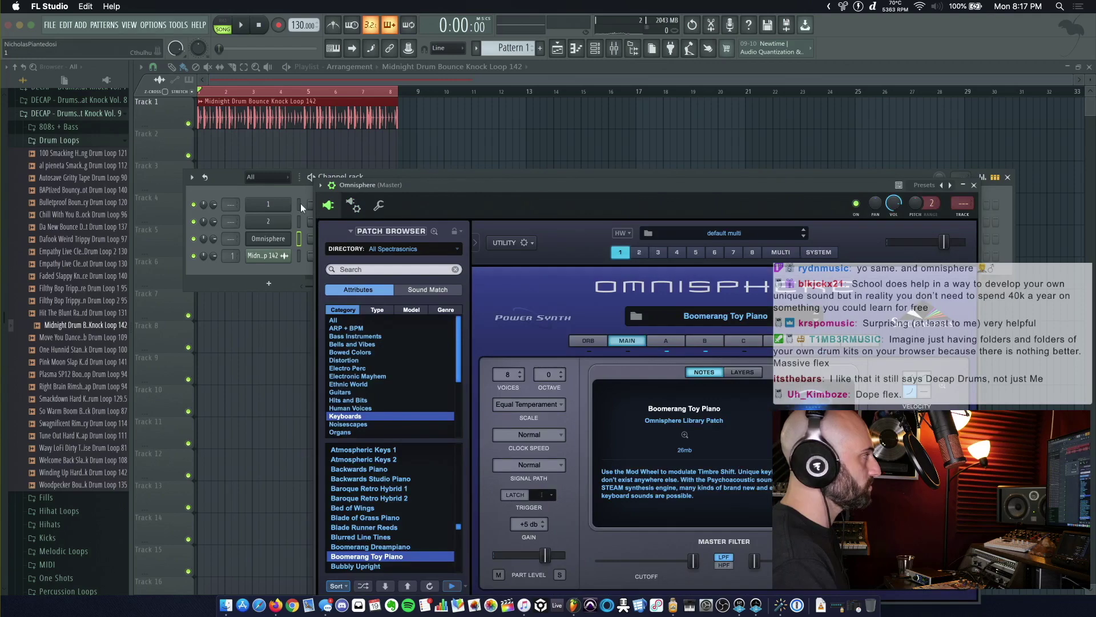
# - Switch Cthulhu to the RNB_Bb - Cold Summer chord preset and try it out over the drum loop
pyautogui.click(299, 238)
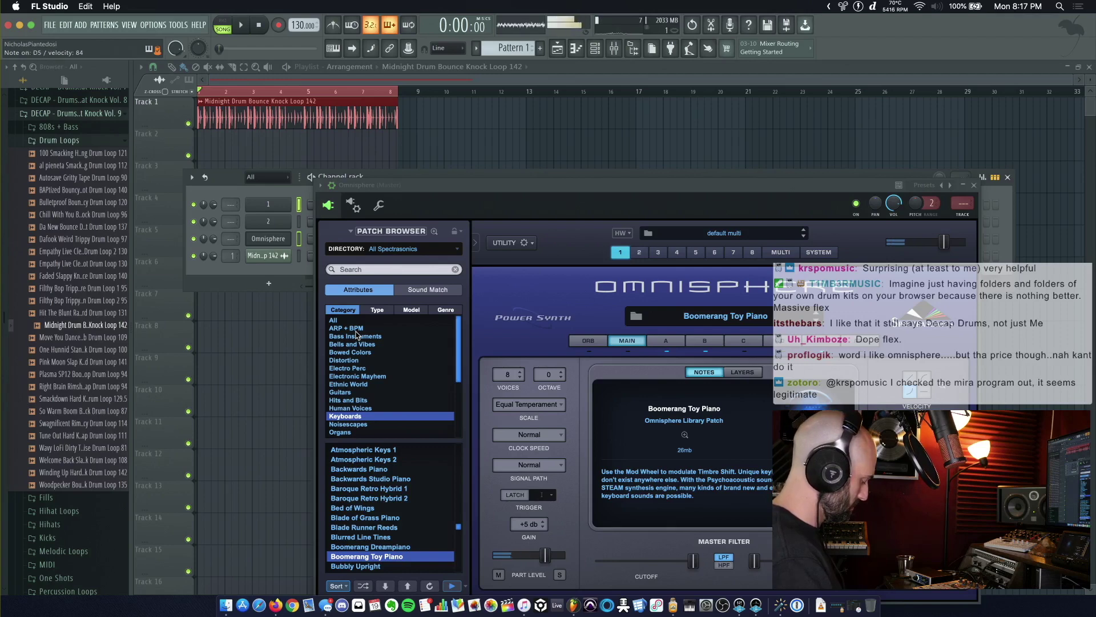
pyautogui.click(283, 205)
pyautogui.click(695, 310)
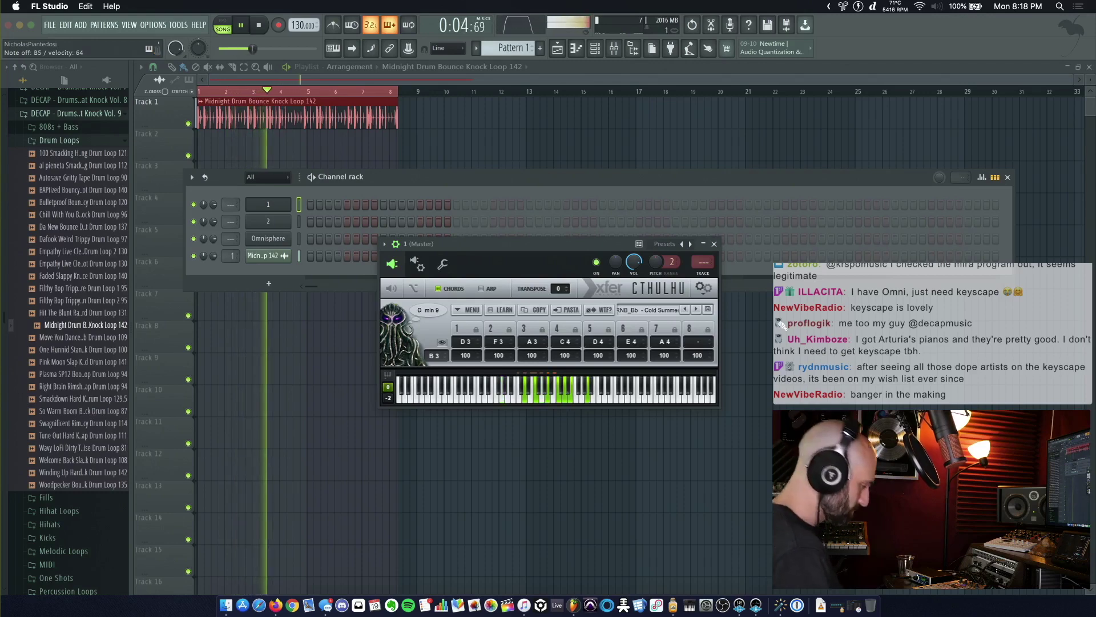
pyautogui.press('space')
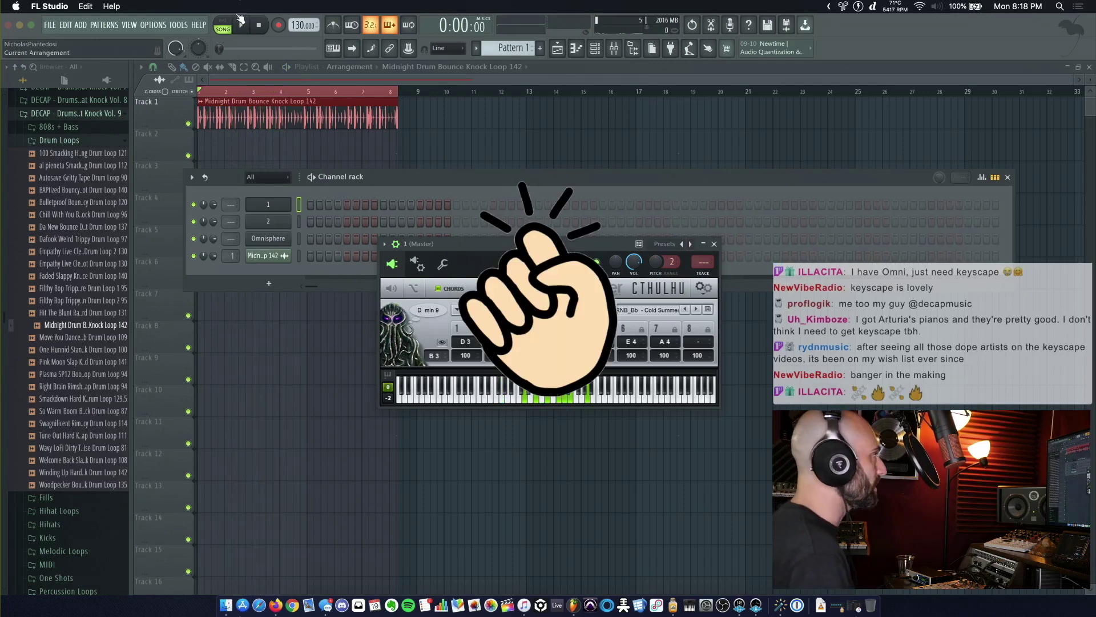
# - Record a Cthulhu part into Pattern 1 over the drum loop and extend its Track 2 clip to the loop's end
pyautogui.click(276, 25)
pyautogui.press('space')
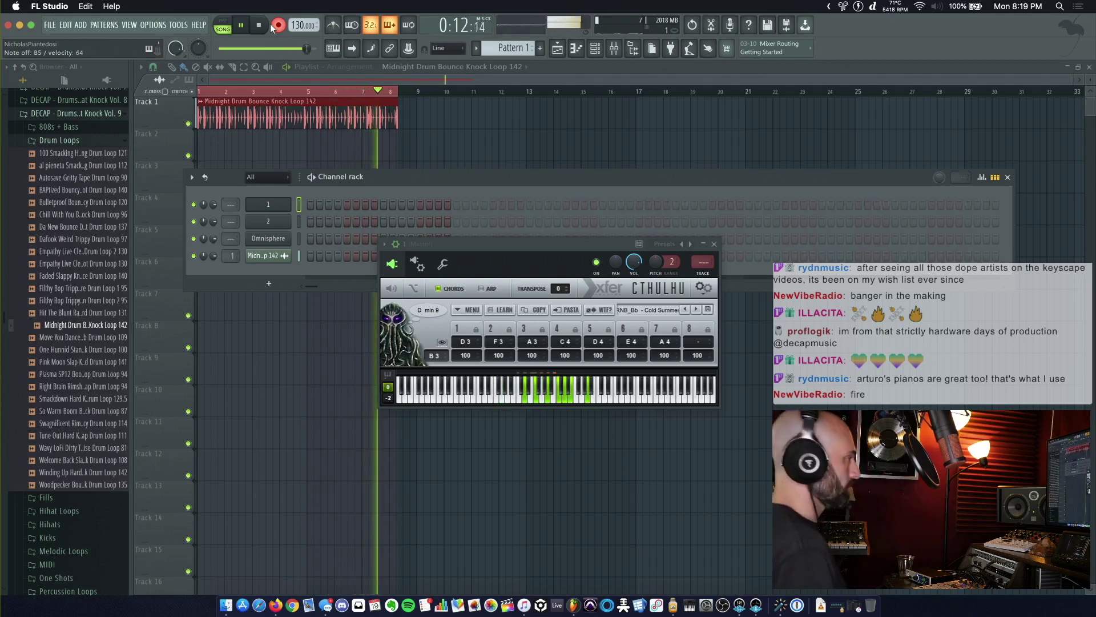
pyautogui.press('space')
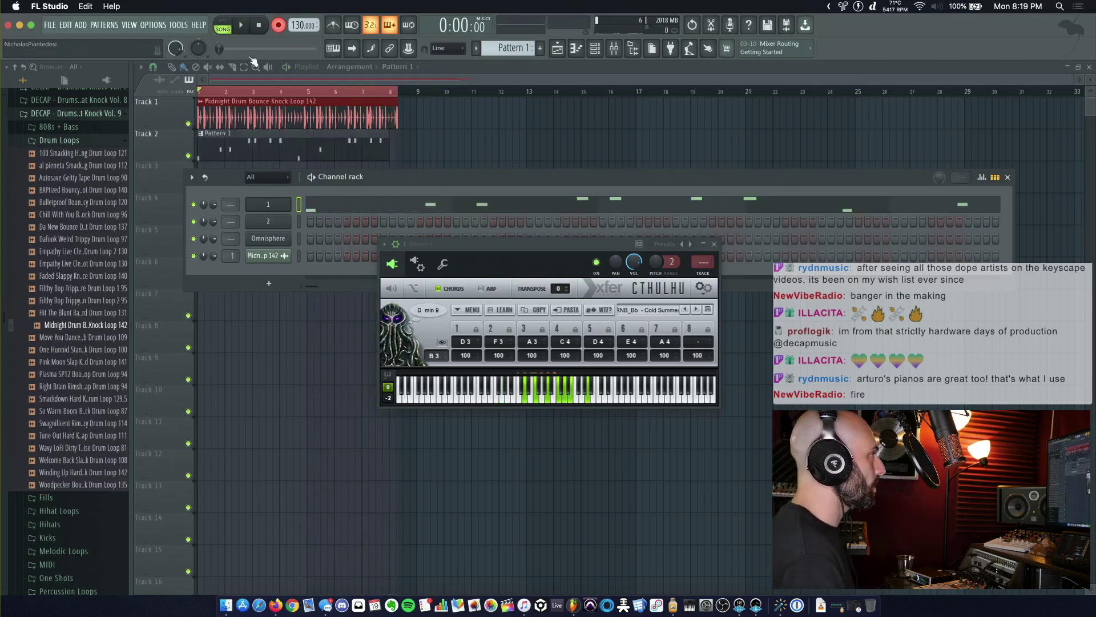
pyautogui.moveTo(387, 137); pyautogui.dragTo(398, 137)
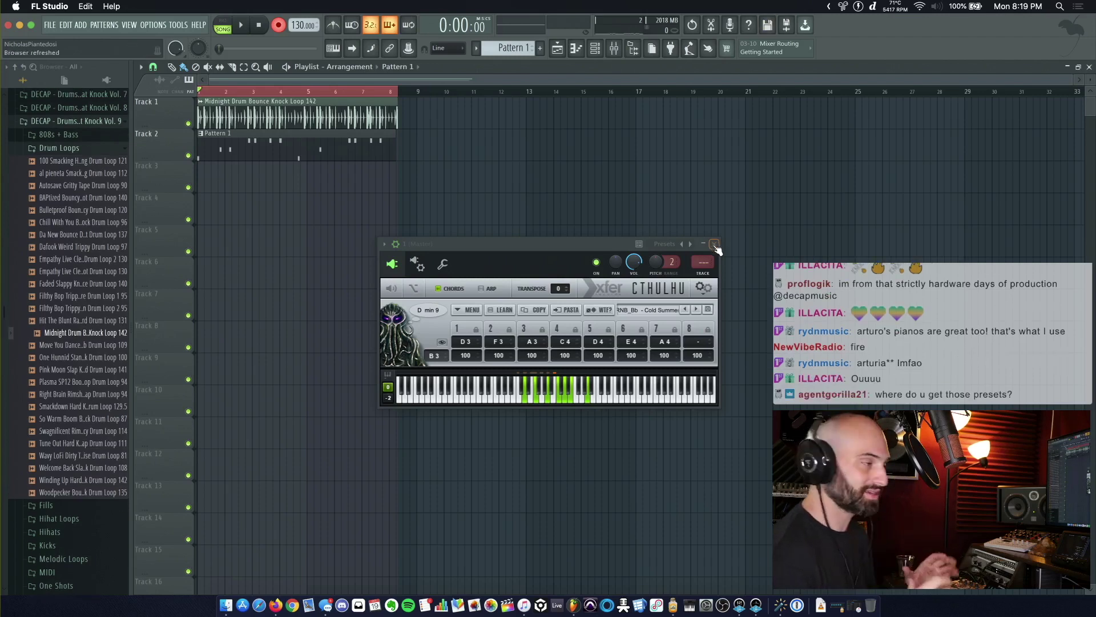
# - Burn the chord MIDI generated by Cthulhu on channel 1 into the current pattern
pyautogui.click(714, 245)
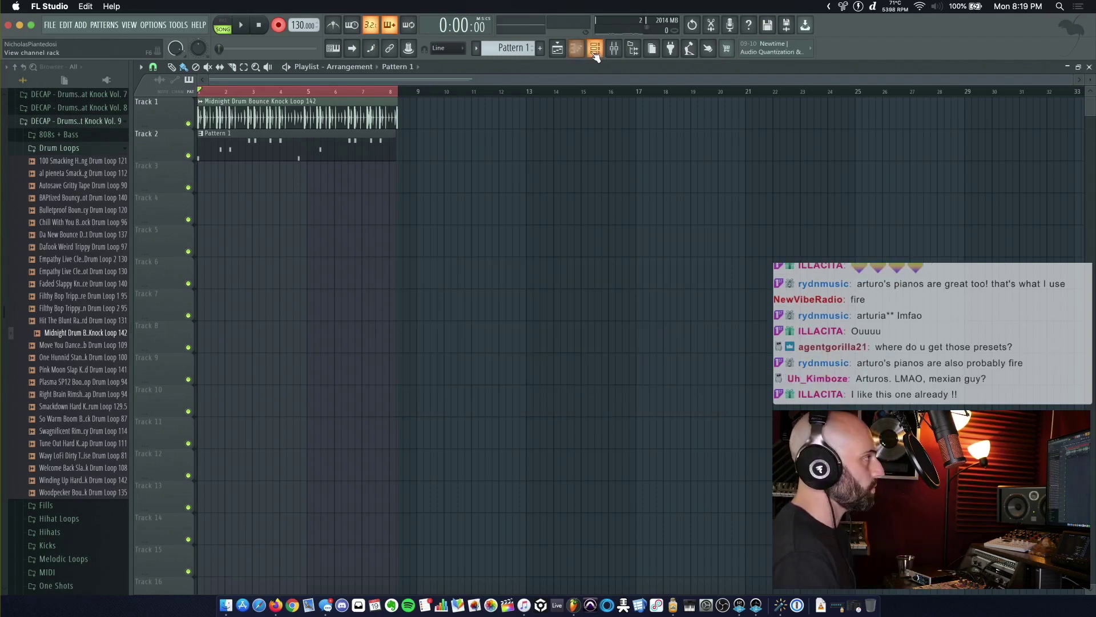
pyautogui.click(595, 50)
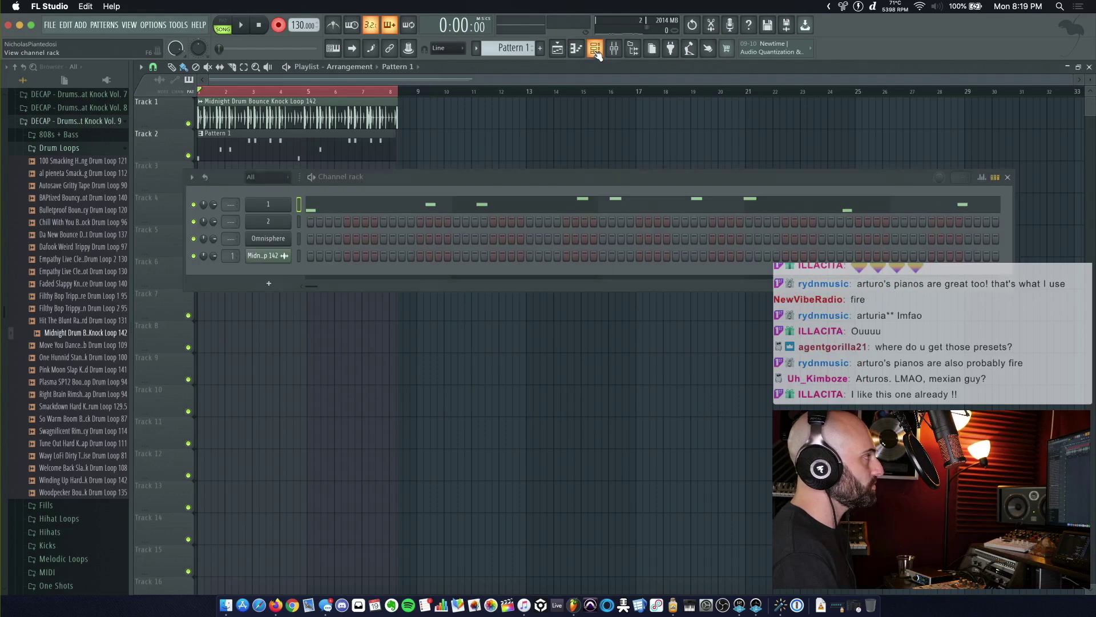
pyautogui.click(340, 208)
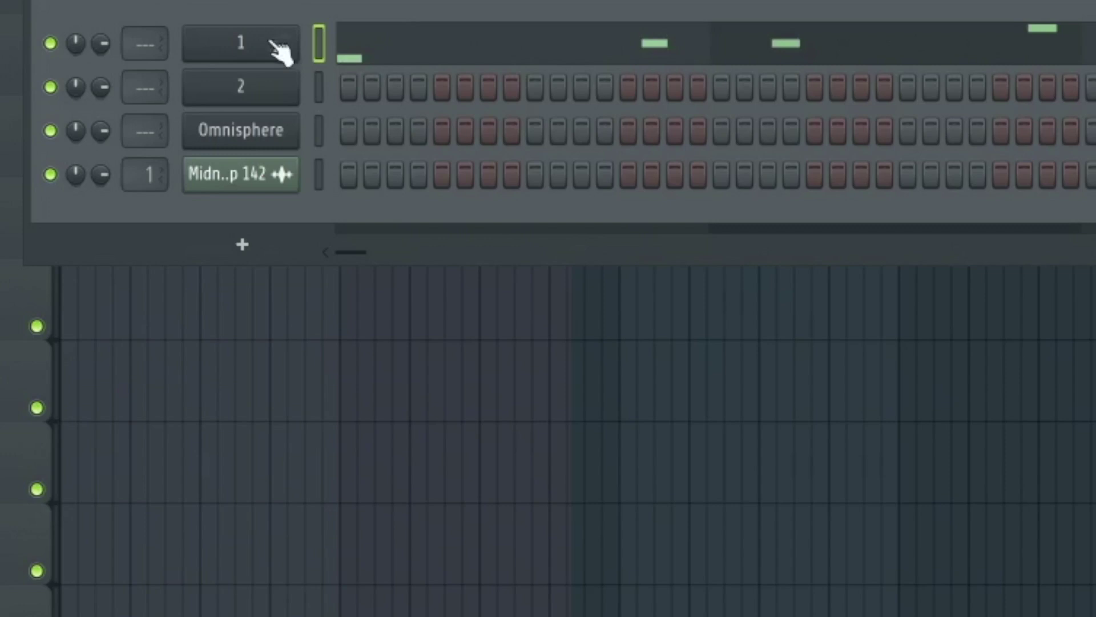
pyautogui.rightClick(280, 50)
pyautogui.moveTo(786, 378)
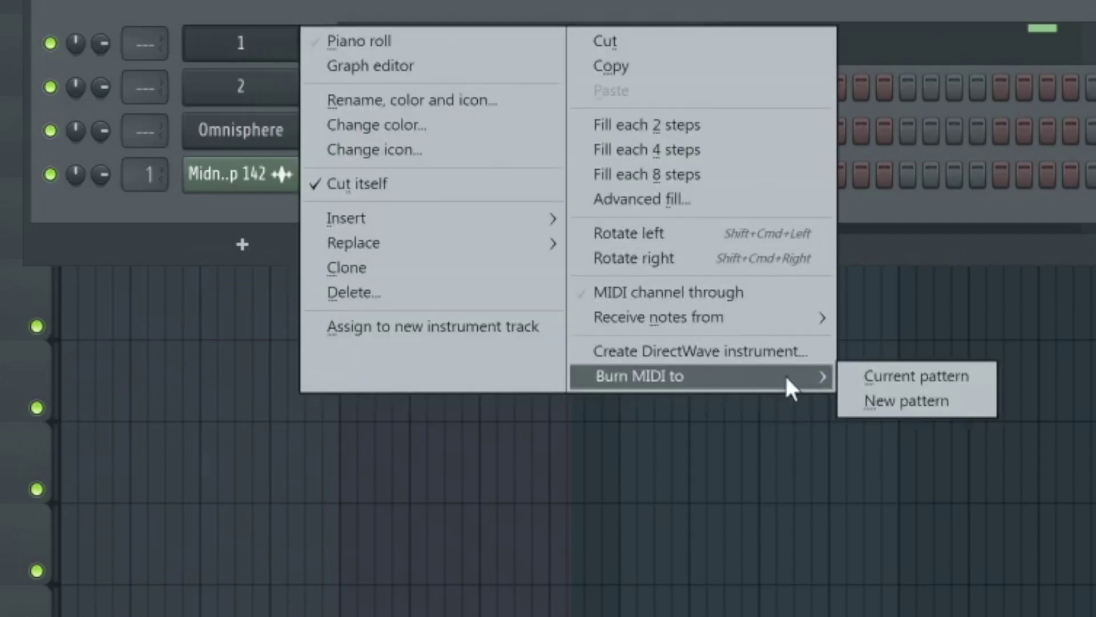
pyautogui.click(916, 376)
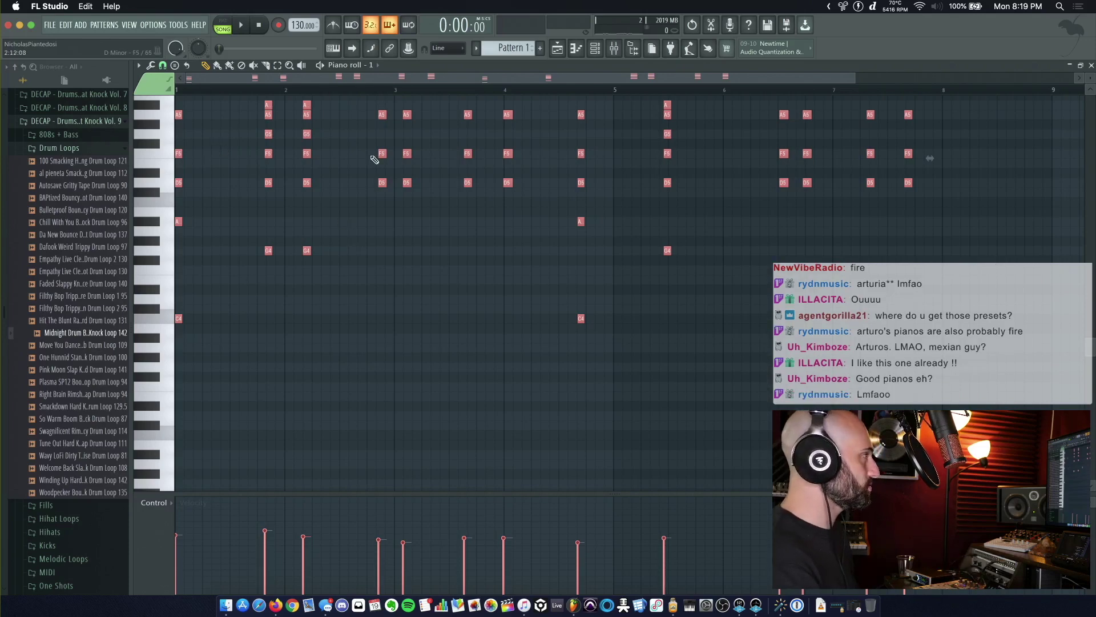
# - Move the burned chord notes from channel 1 to the Omnisphere channel and play back the arrangement
pyautogui.press('F7')
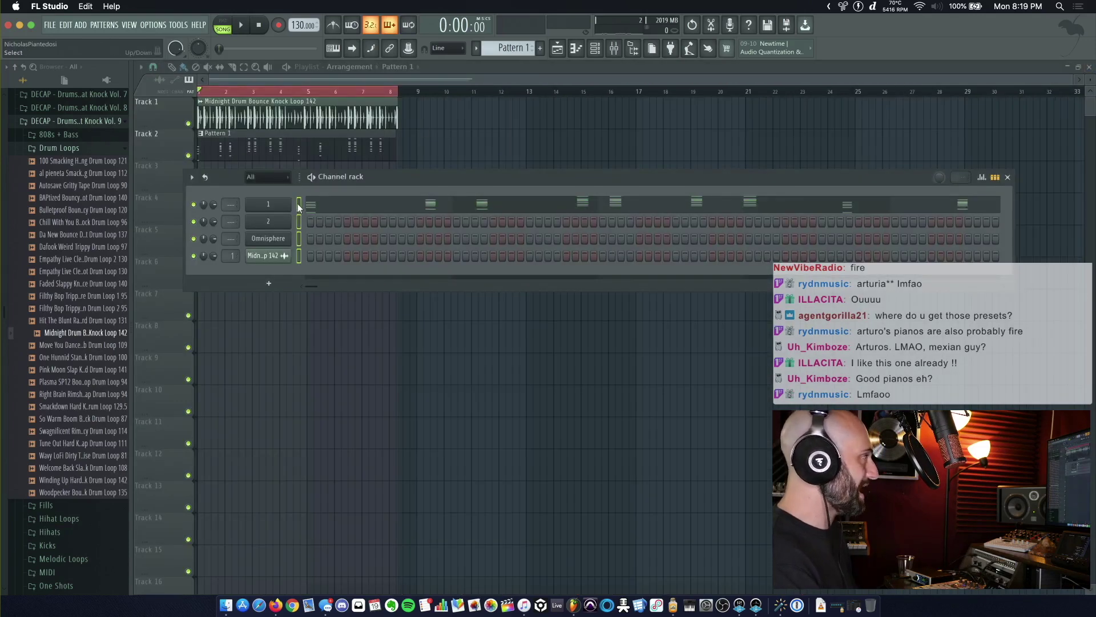
pyautogui.press('super+x')
pyautogui.click(297, 242)
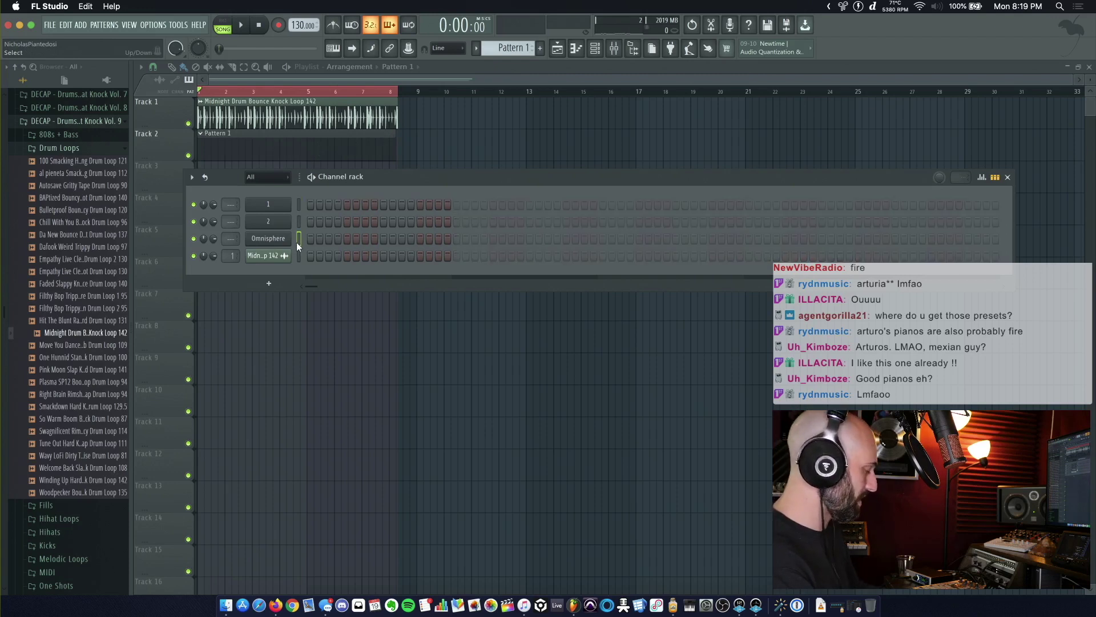
pyautogui.press('super+v')
pyautogui.press('space')
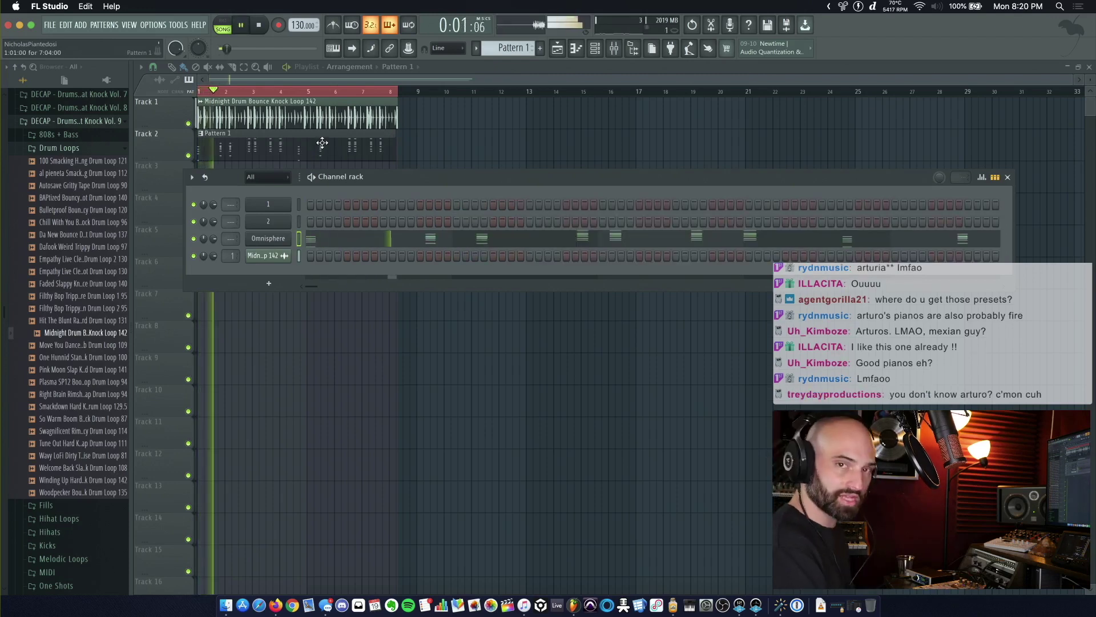
pyautogui.press('space')
# - Quantize the Omnisphere chord notes in the piano roll and listen to them with the drum loop
pyautogui.click(365, 238)
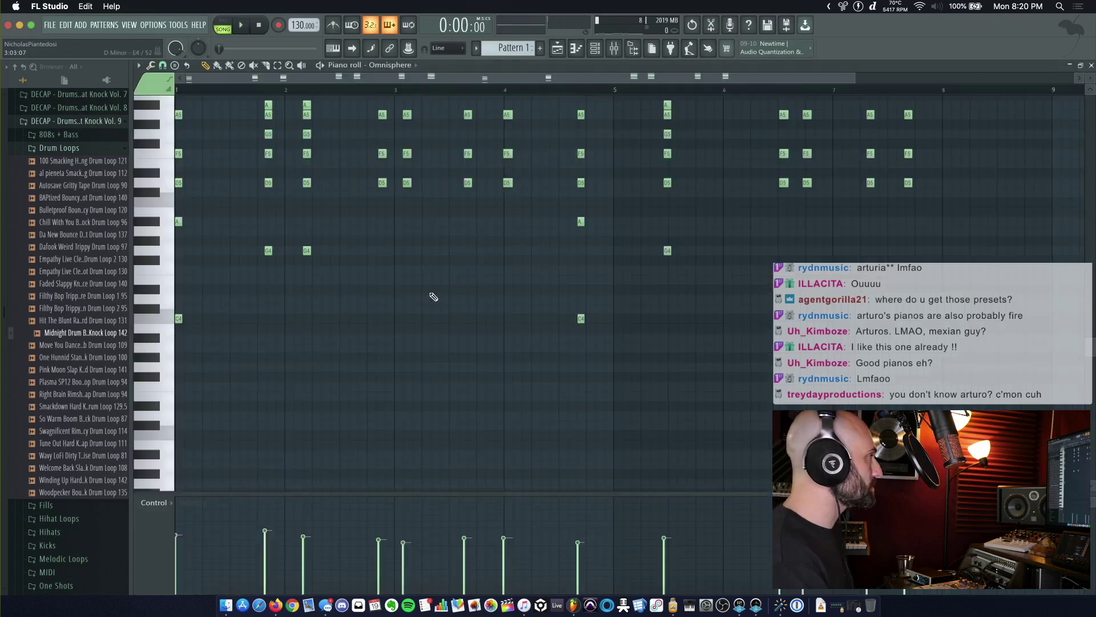
pyautogui.press('space')
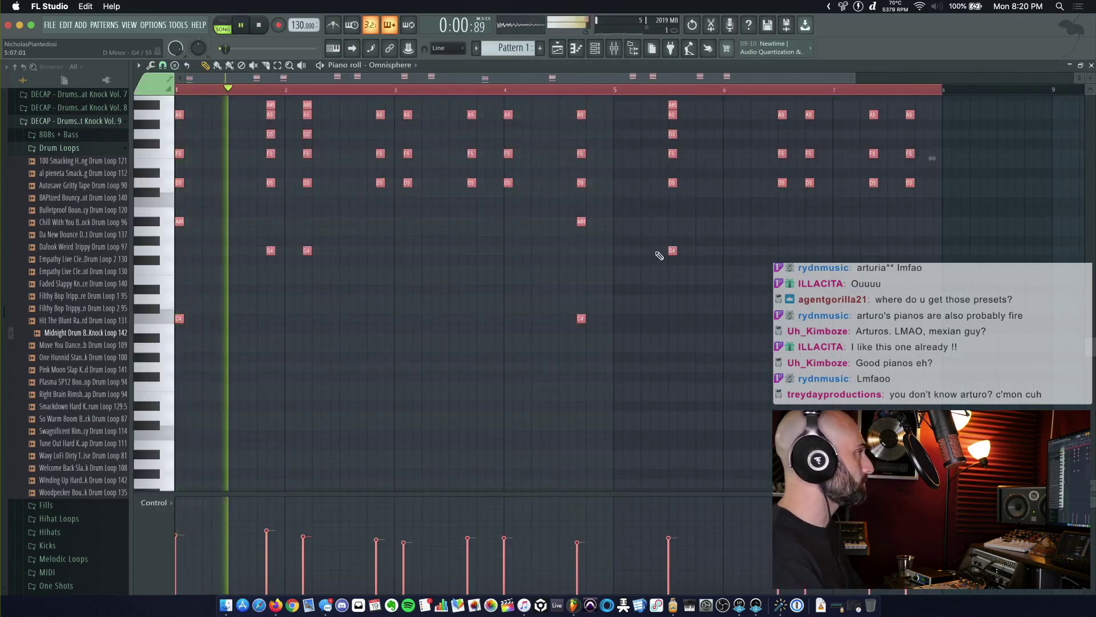
pyautogui.press('F7')
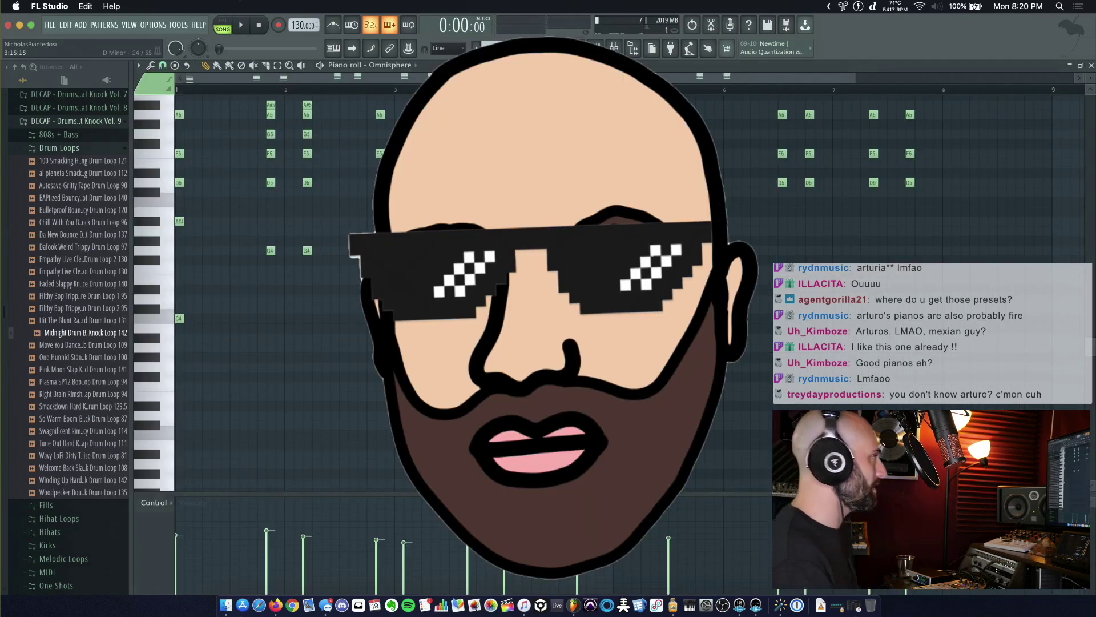
# - Step back through the recent edits with undo, including the deletion of the Pattern 1 clip from Track 3
pyautogui.press('super+alt+z')
pyautogui.press('super+alt+z')
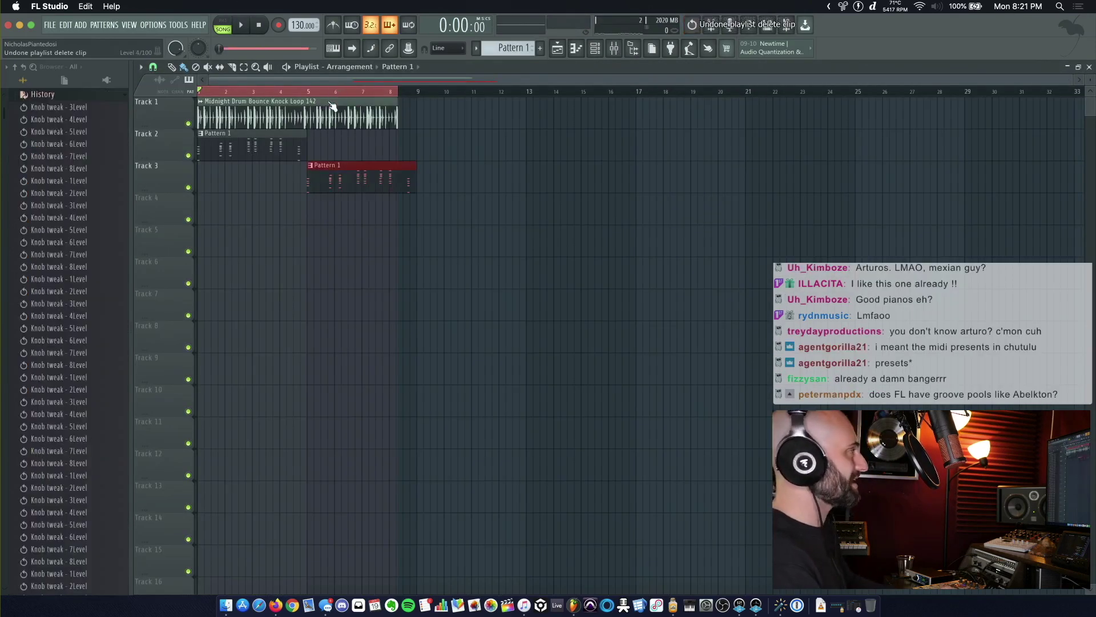
pyautogui.press('super+alt+z')
pyautogui.press('super+alt+z')
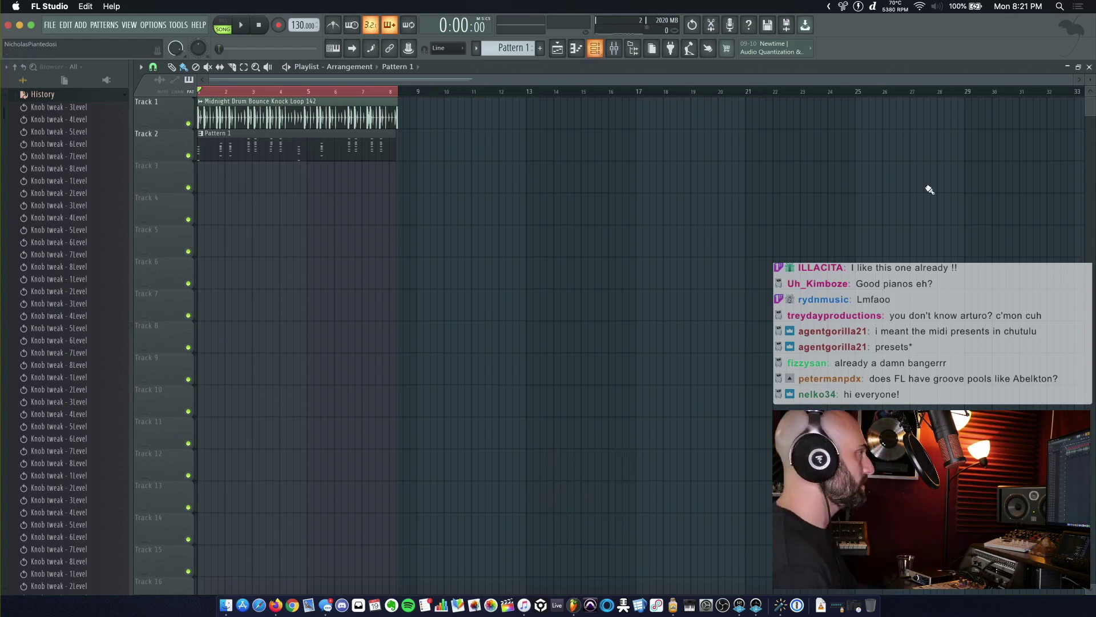
# - Close the playlist, open Scaler on channel 2 and copy the Omnisphere chord notes into that channel
pyautogui.click(1090, 67)
pyautogui.moveTo(636, 243); pyautogui.dragTo(635, 145)
pyautogui.click(257, 192)
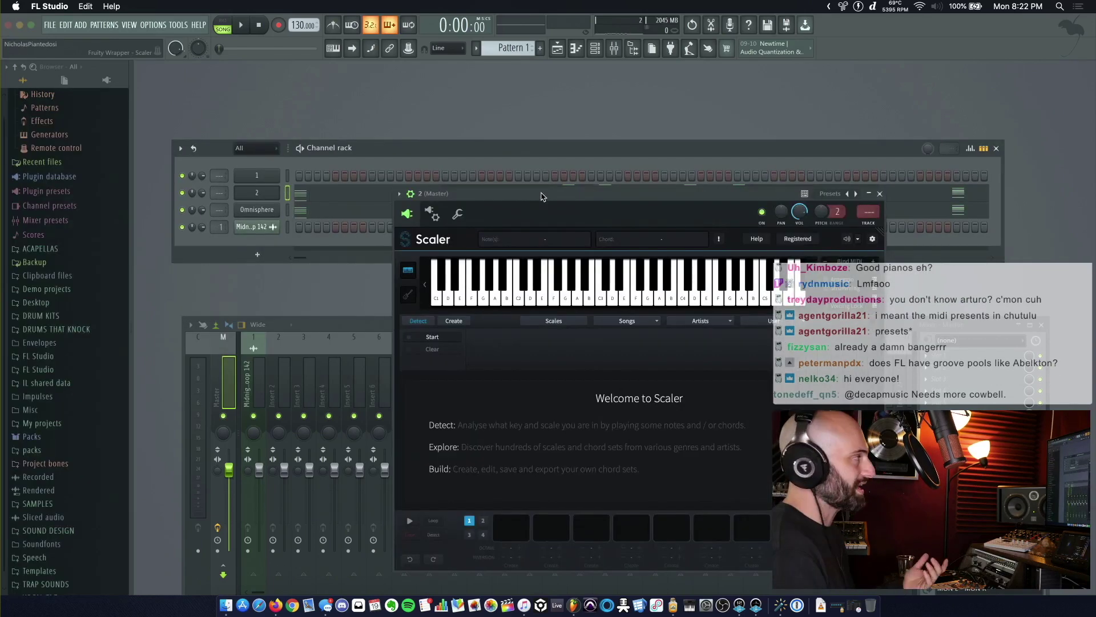
pyautogui.moveTo(410, 147); pyautogui.dragTo(407, 101)
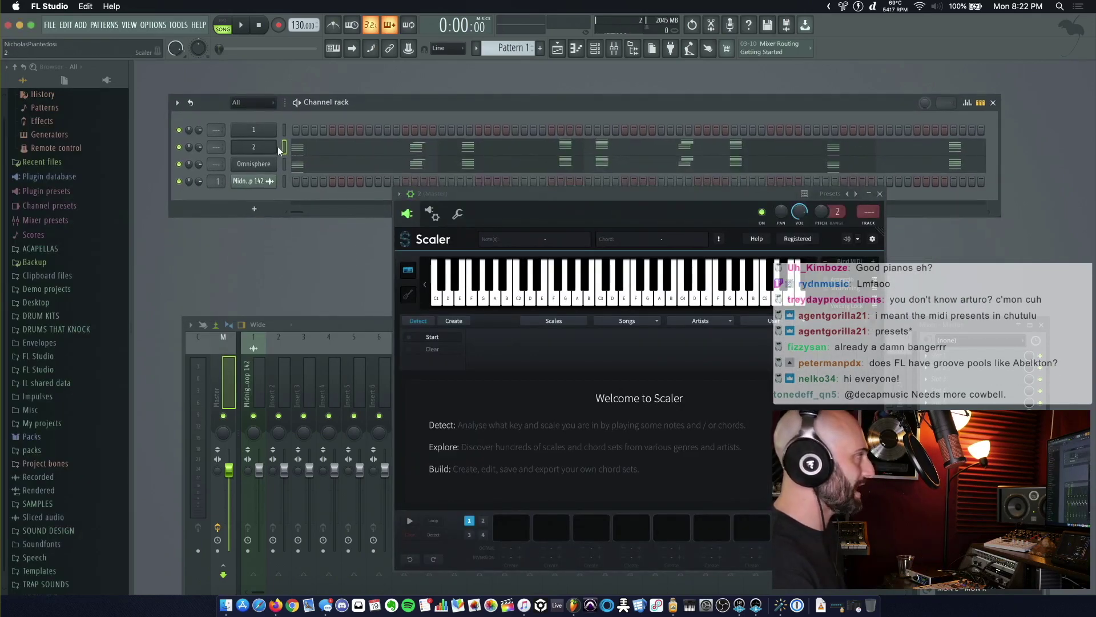
# - Run Scaler's chord and scale detection while the arrangement plays, then stop playback
pyautogui.click(425, 336)
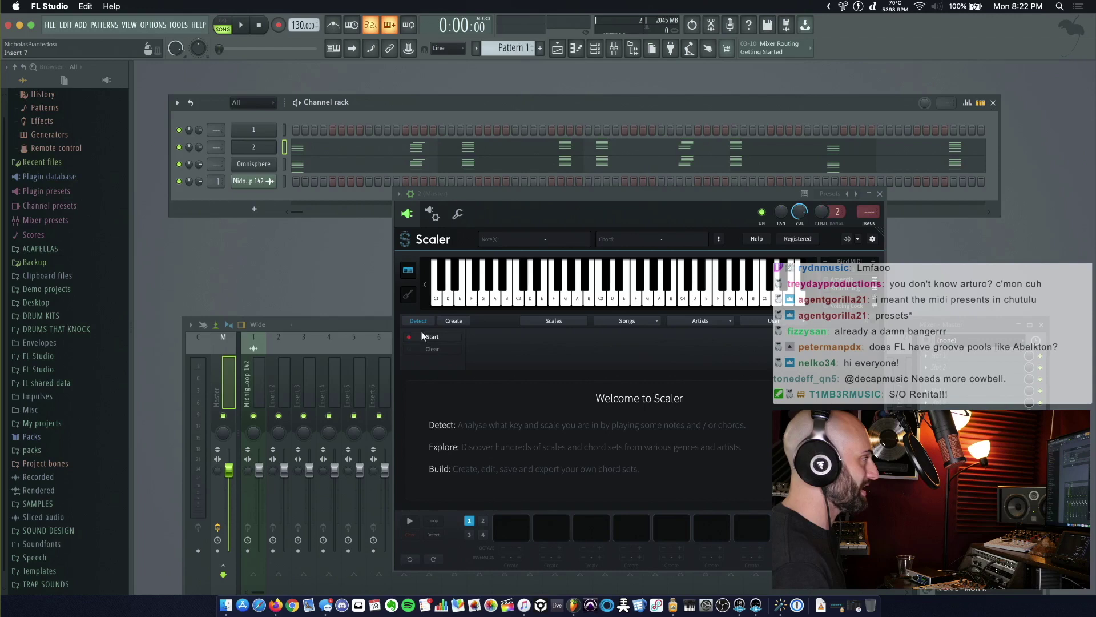
pyautogui.press('space')
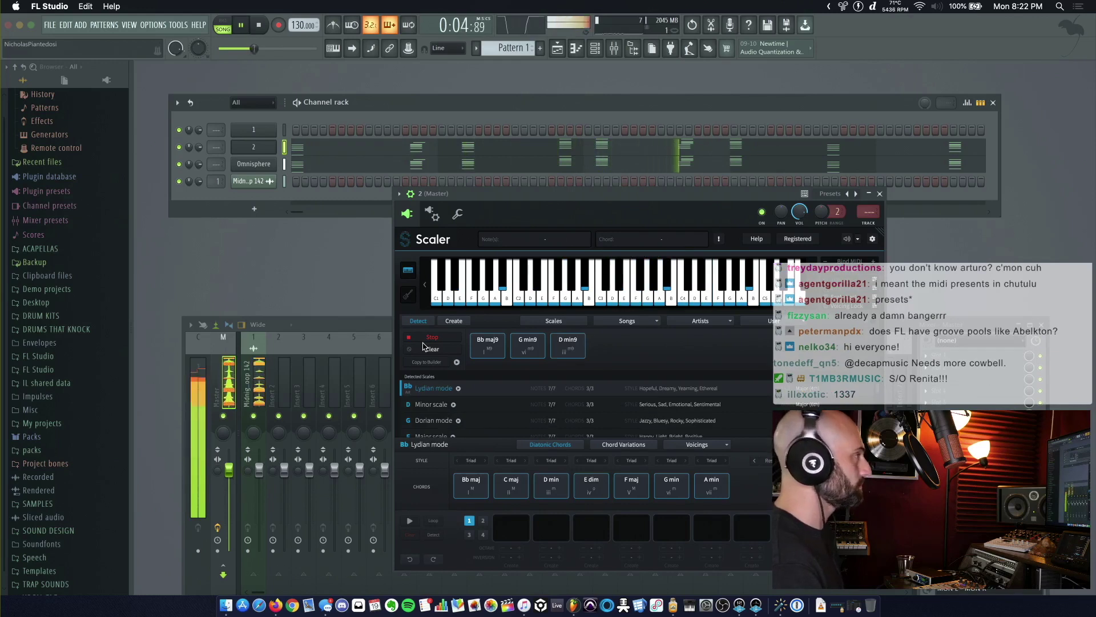
pyautogui.press('space')
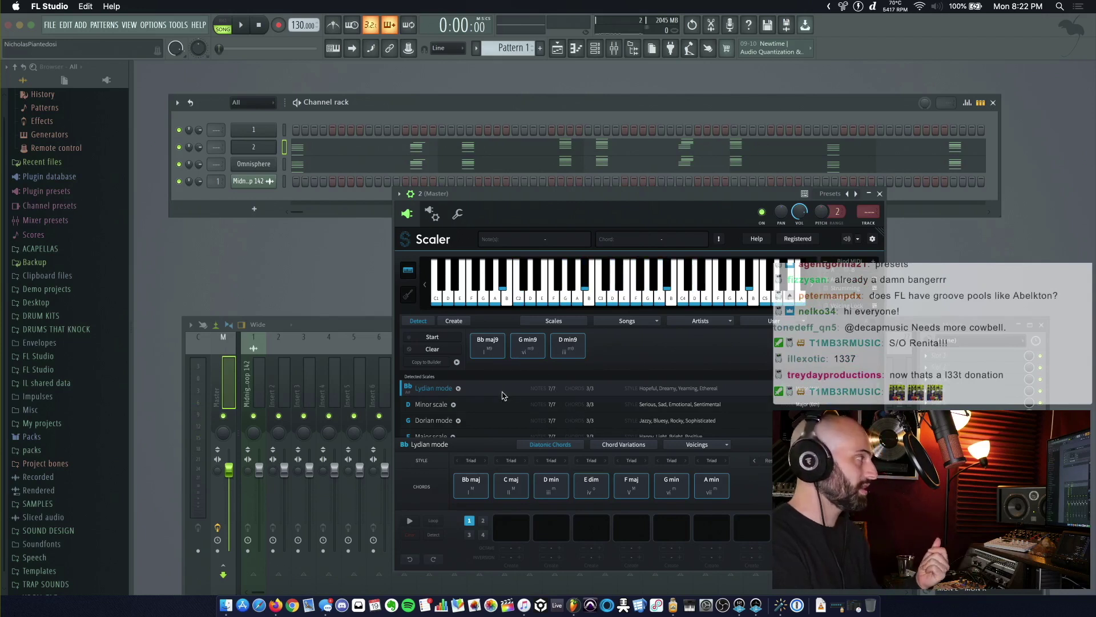
# - Choose the detected D Minor scale in Scaler, lock the keyboard to it, and clear the copied notes from channel 2
pyautogui.click(440, 406)
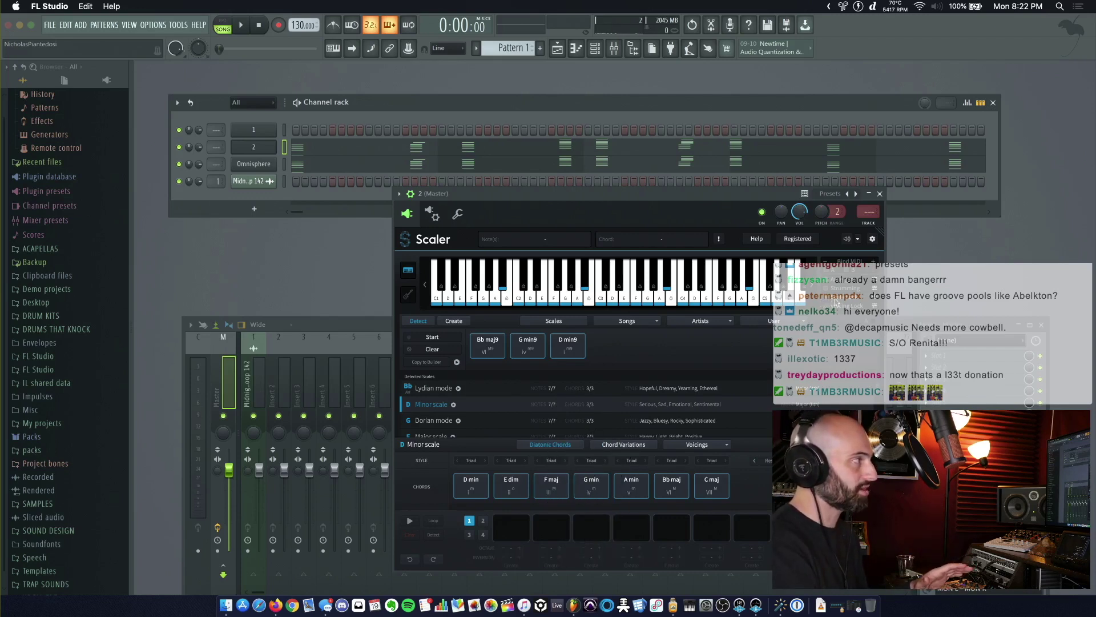
pyautogui.click(890, 327)
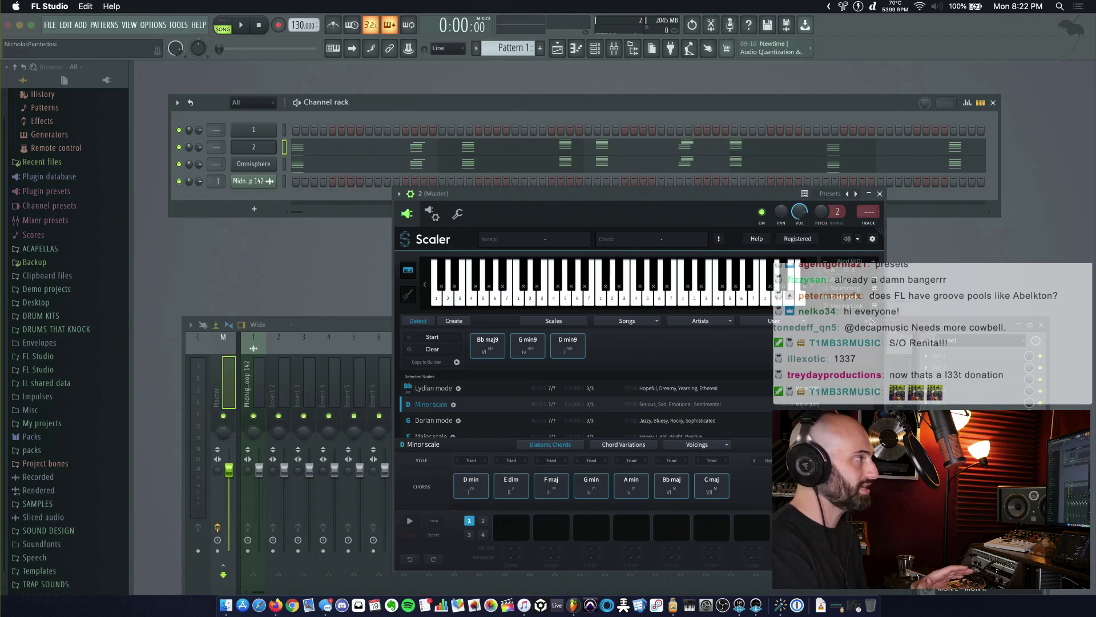
pyautogui.press('super+x')
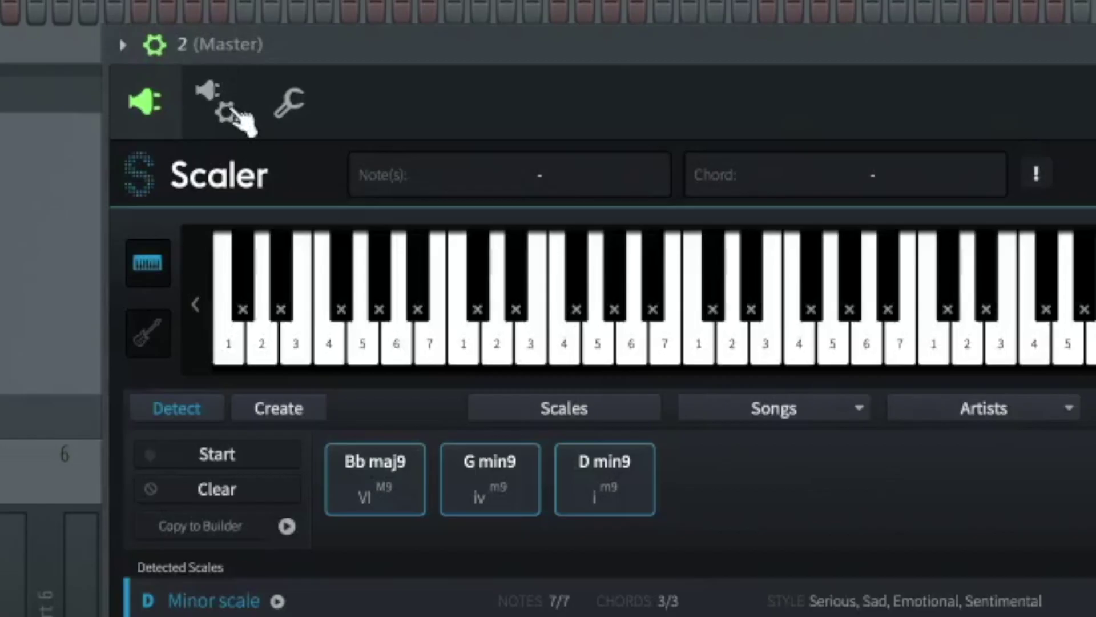
# - Set Scaler's MIDI output port to 2 and add a second Omnisphere channel with MIDI input port 2
pyautogui.click(432, 215)
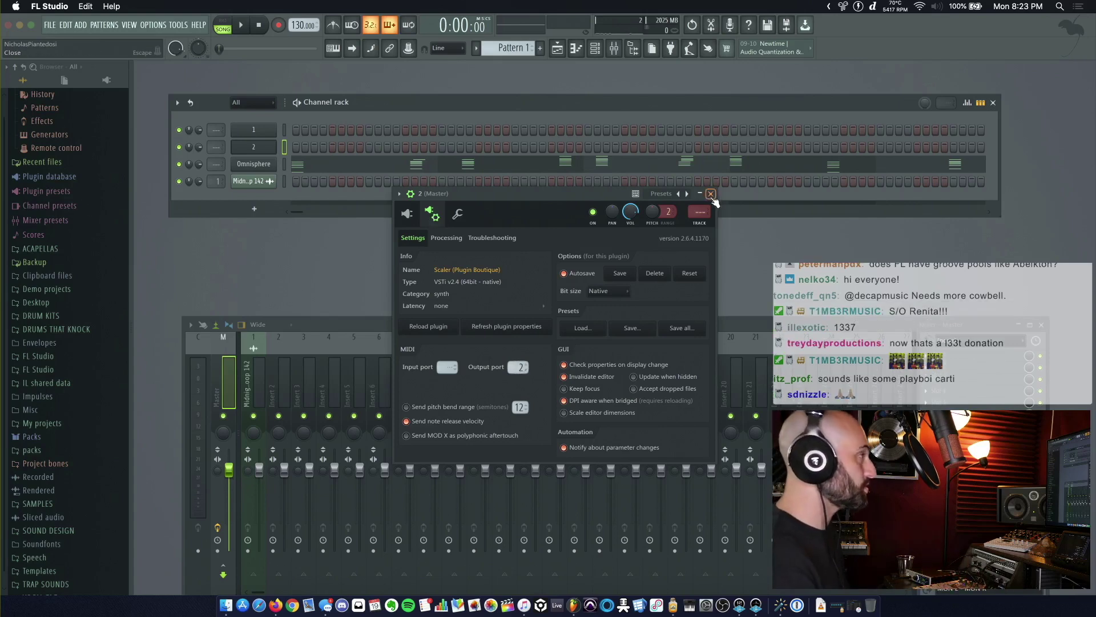
pyautogui.click(710, 193)
pyautogui.click(254, 209)
pyautogui.click(355, 360)
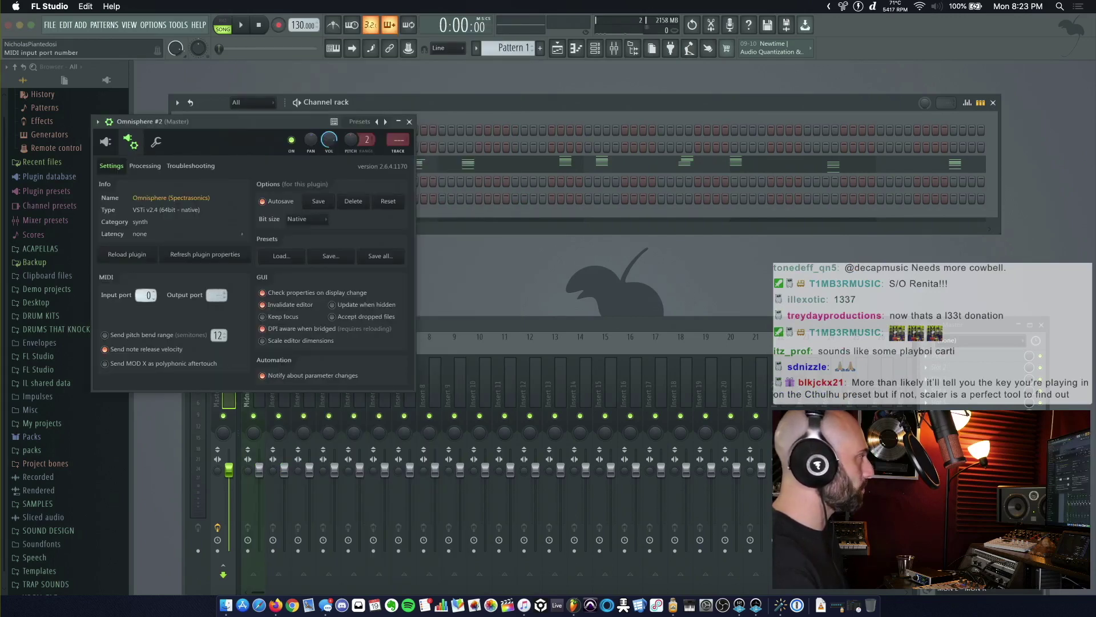
pyautogui.click(409, 123)
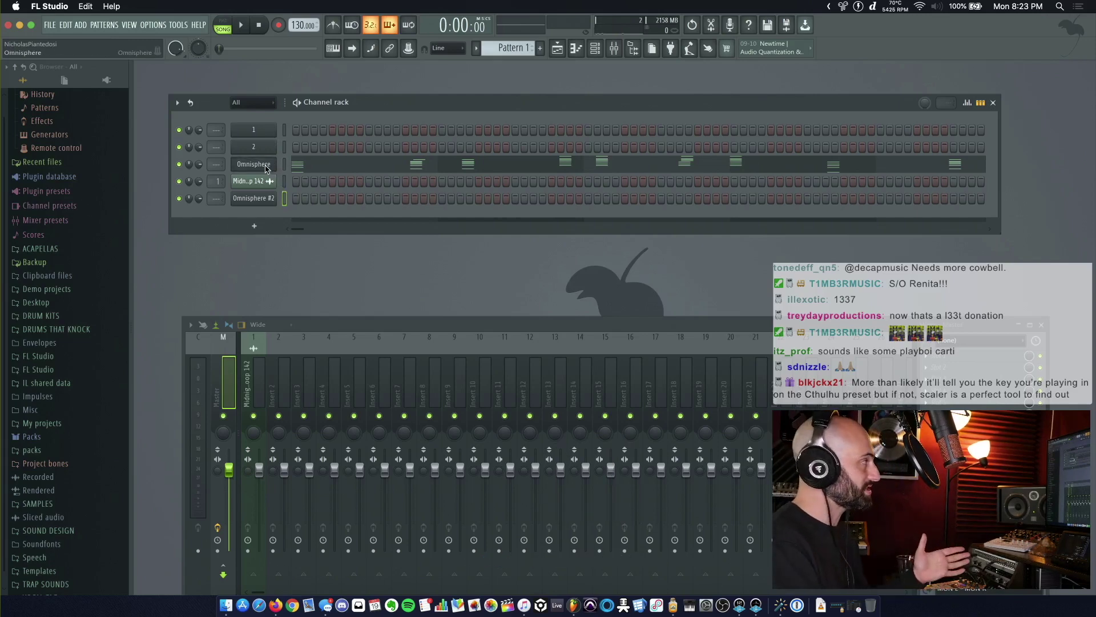
# - Check the MIDI input port of Omnisphere #2 and look at the Scaler plugin that feeds it
pyautogui.click(253, 198)
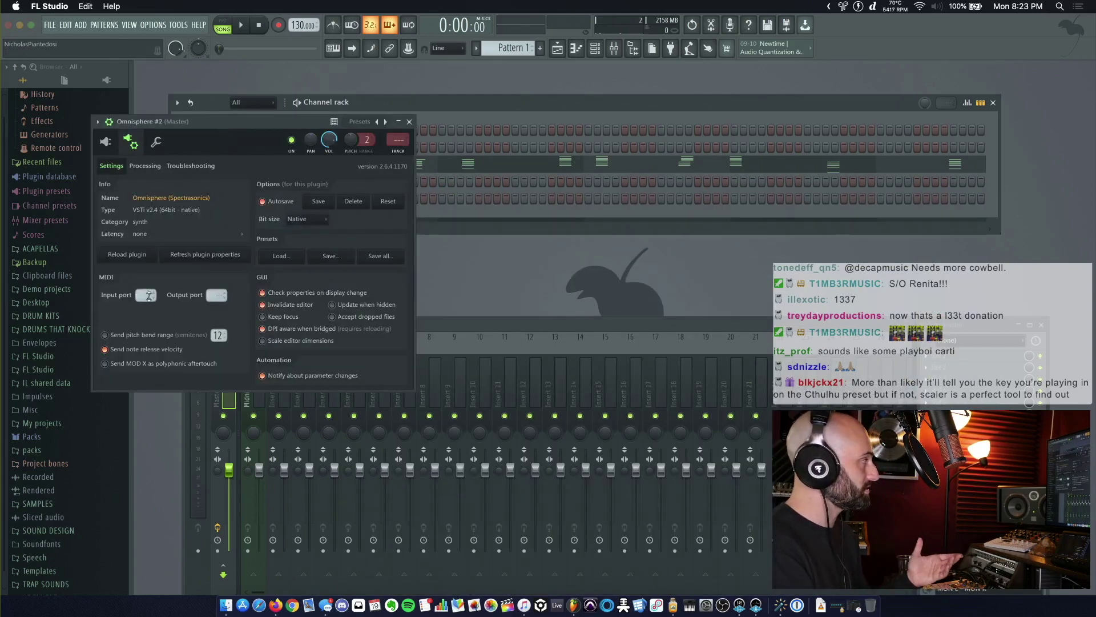
pyautogui.click(409, 121)
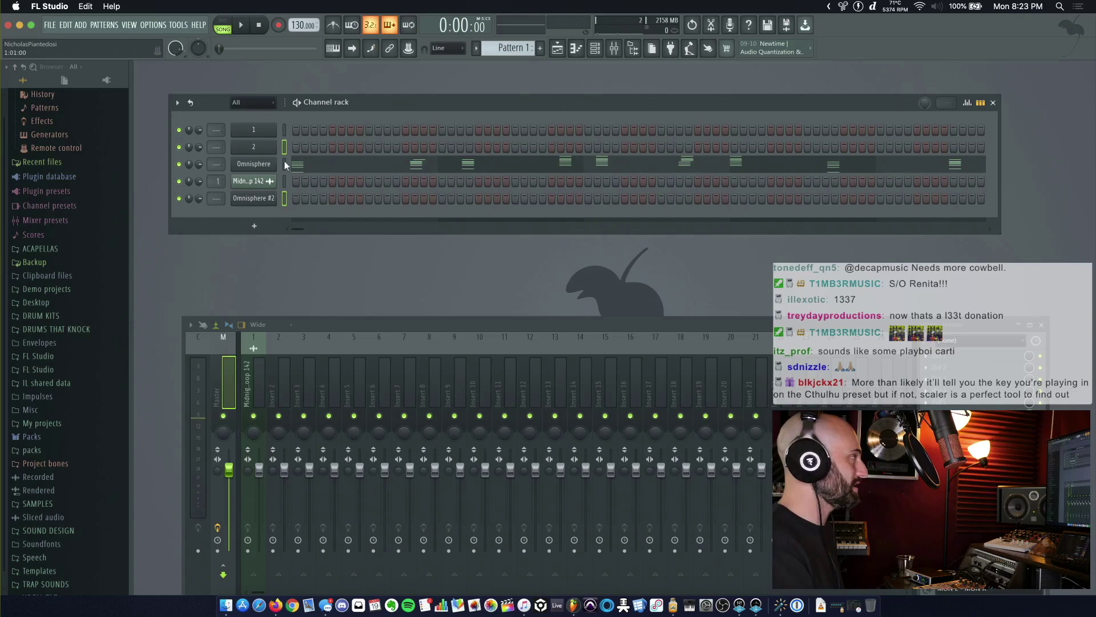
pyautogui.click(263, 147)
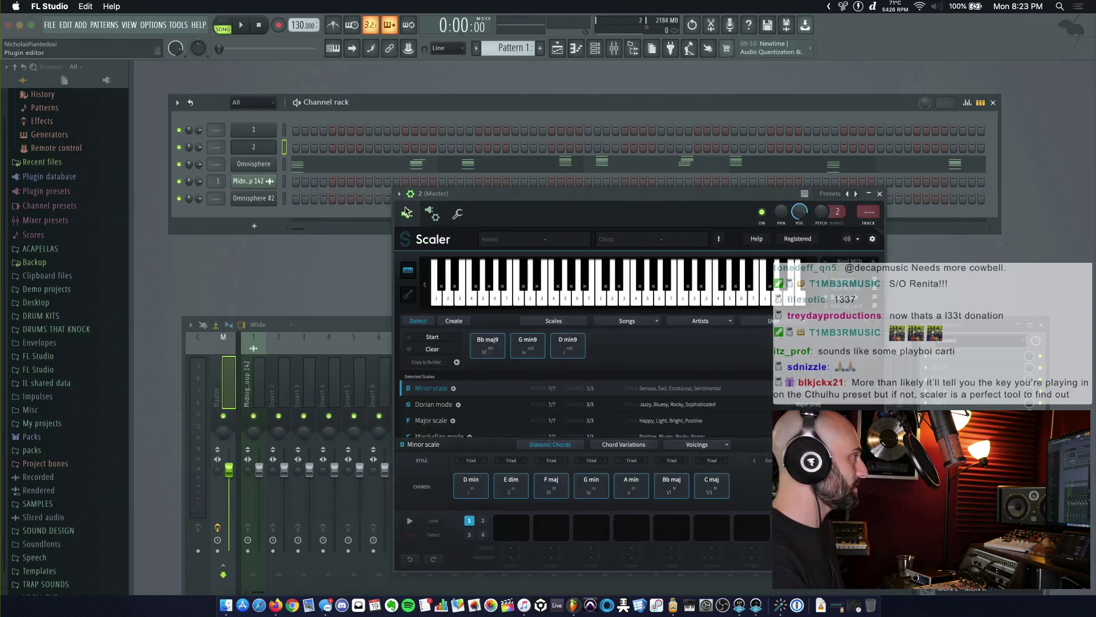
pyautogui.click(879, 193)
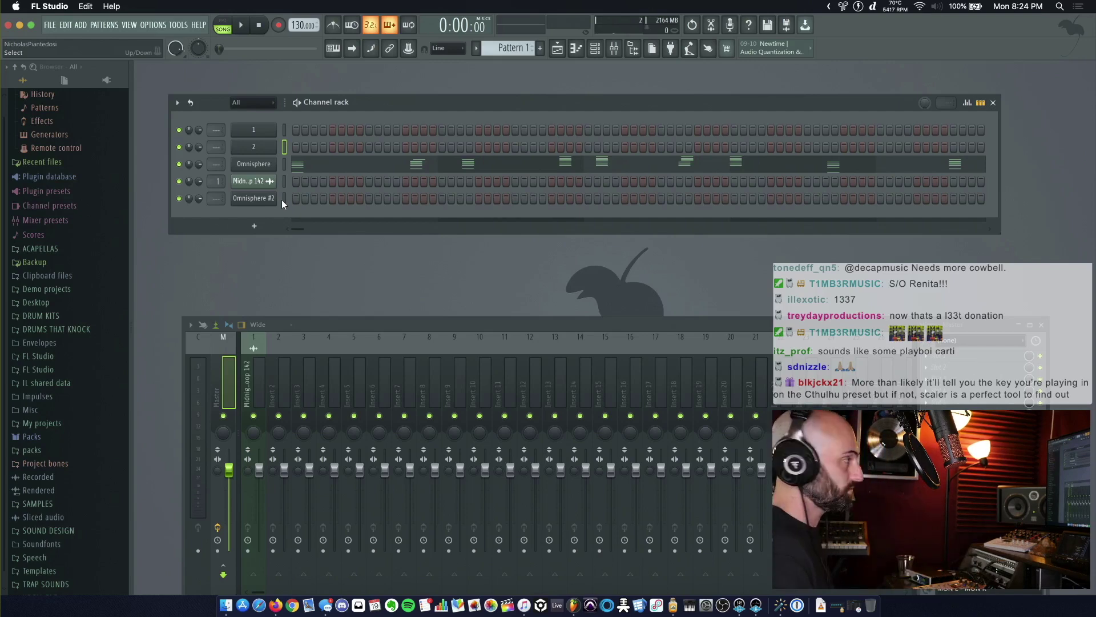
# - Audition Keyboards patches in Omnisphere #2, load LA Custom C7 - Rich Ballad and play it over the arrangement
pyautogui.click(268, 199)
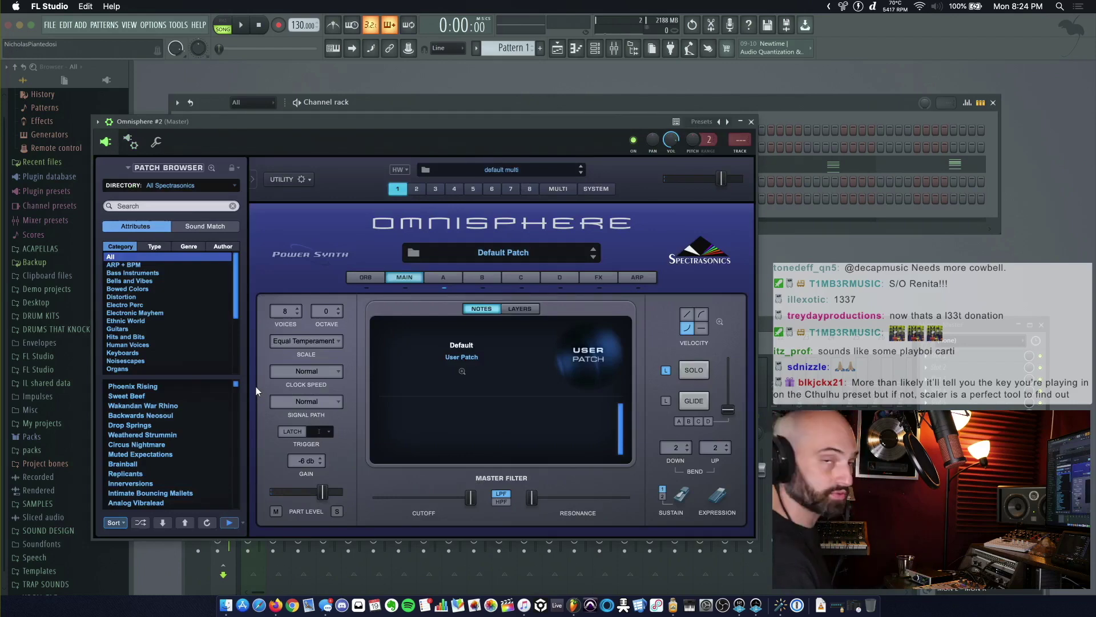
pyautogui.click(122, 352)
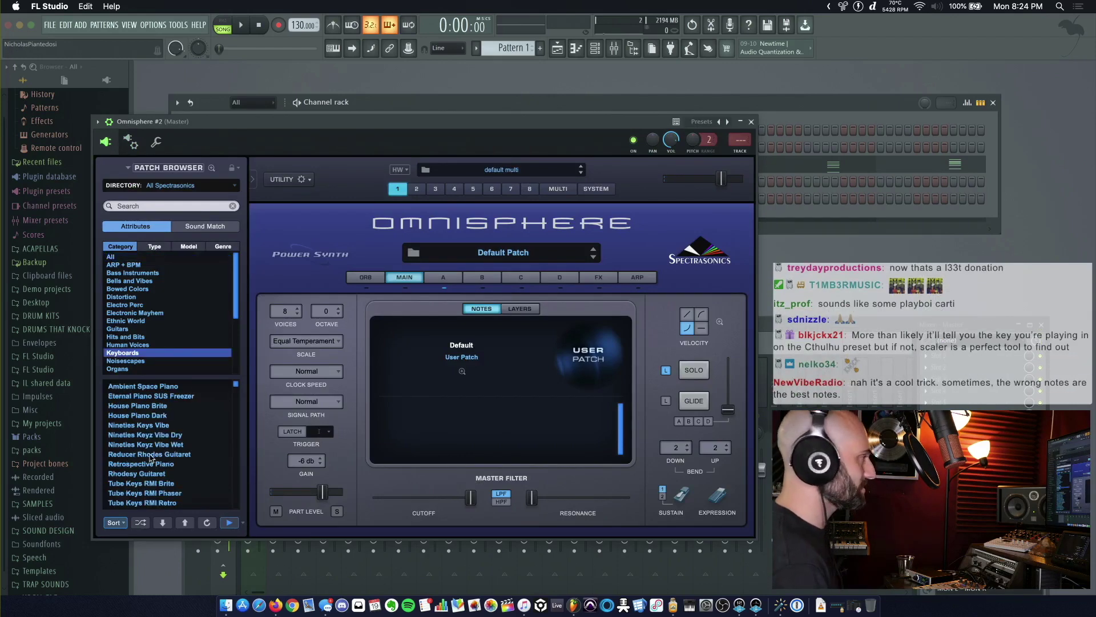
pyautogui.click(146, 482)
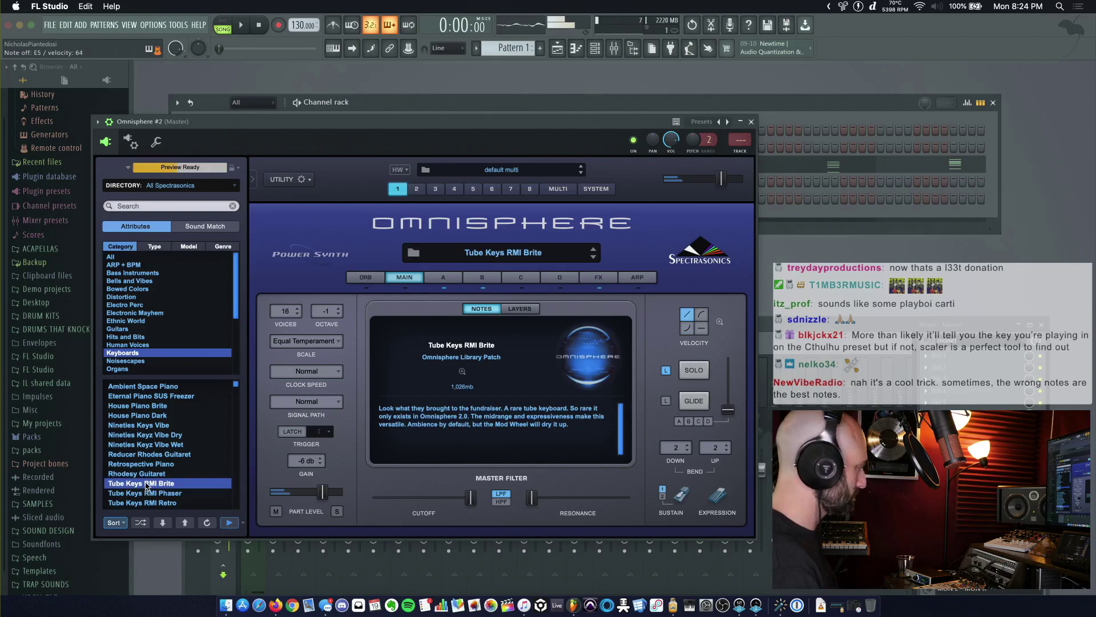
pyautogui.click(144, 503)
pyautogui.scroll(-2, 145, 503)
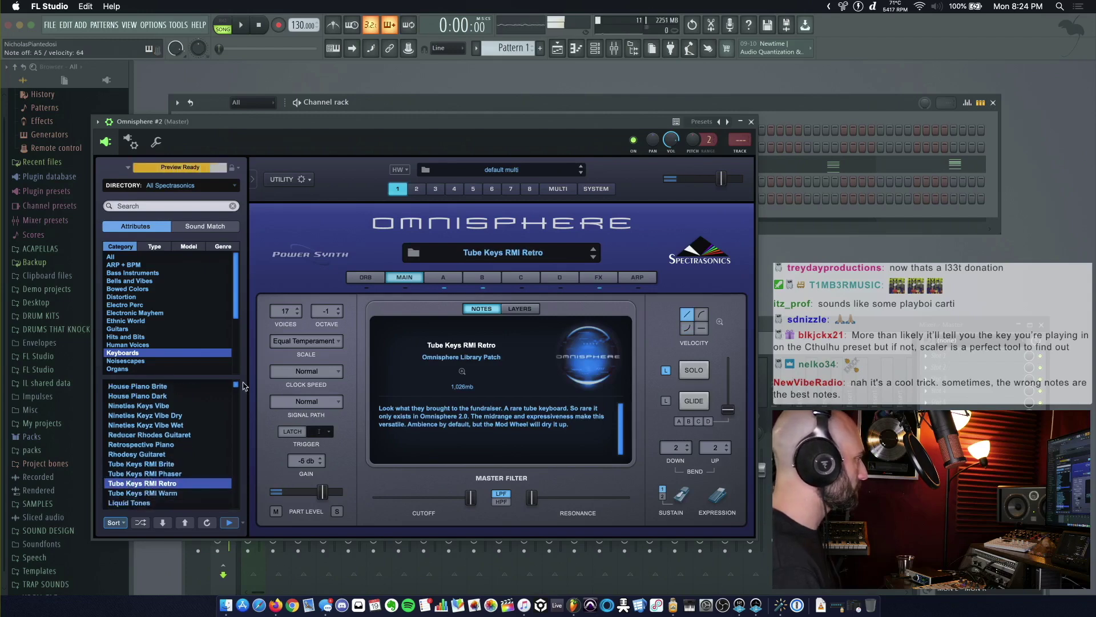
pyautogui.scroll(-5, 236, 387)
pyautogui.click(153, 474)
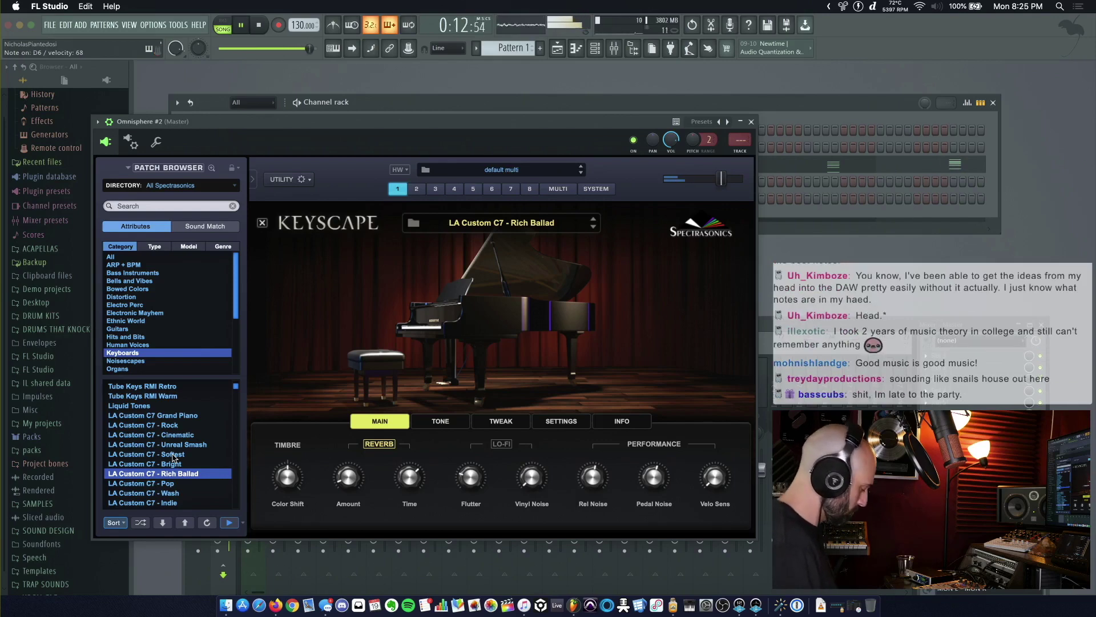
pyautogui.press('space')
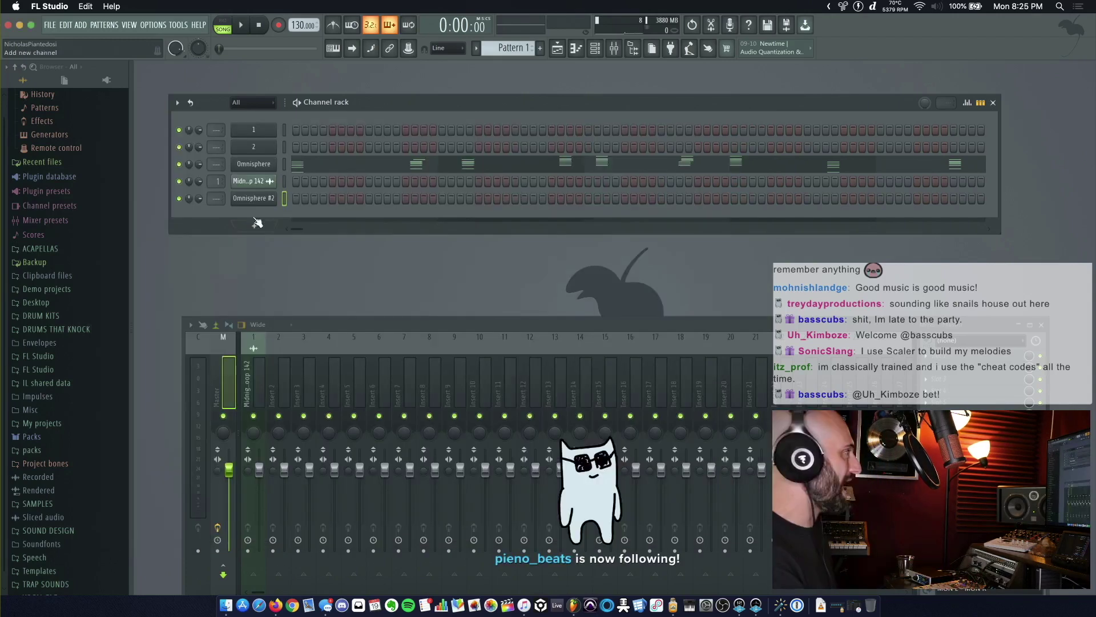
# - Replace the Omnisphere #2 channel with FLEX and load the 808 Boosted preset
pyautogui.click(259, 200)
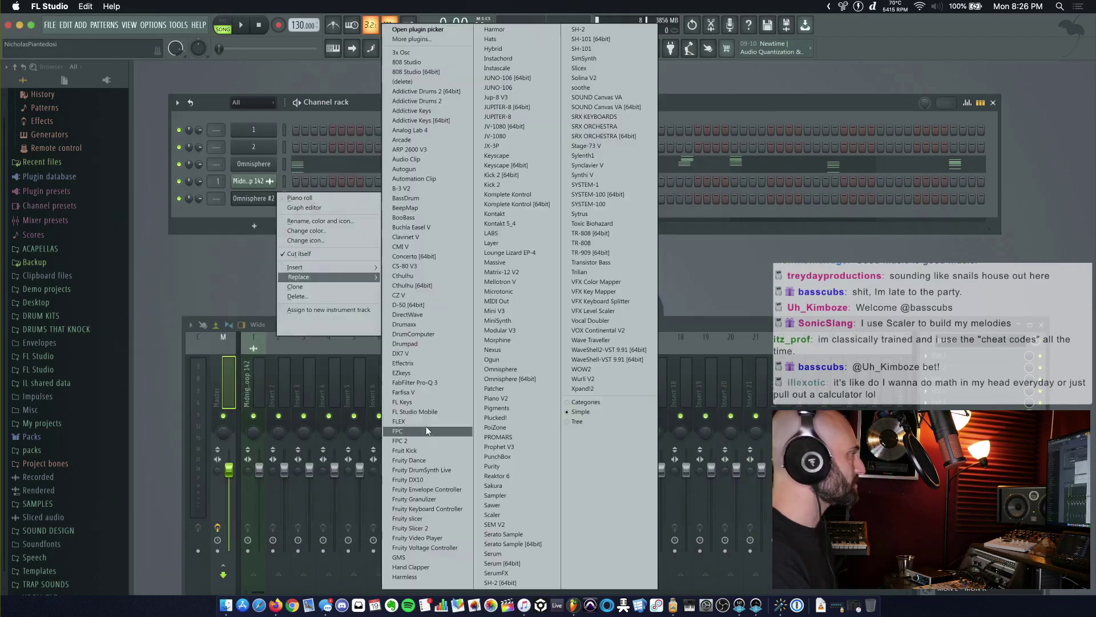
pyautogui.click(427, 423)
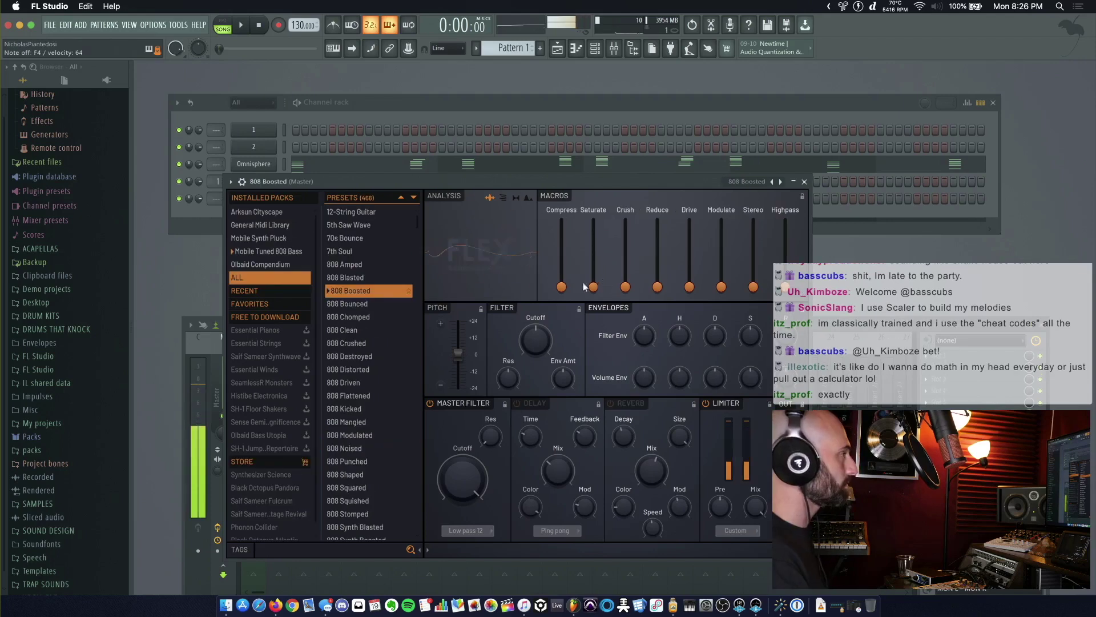
pyautogui.moveTo(561, 286); pyautogui.dragTo(594, 286)
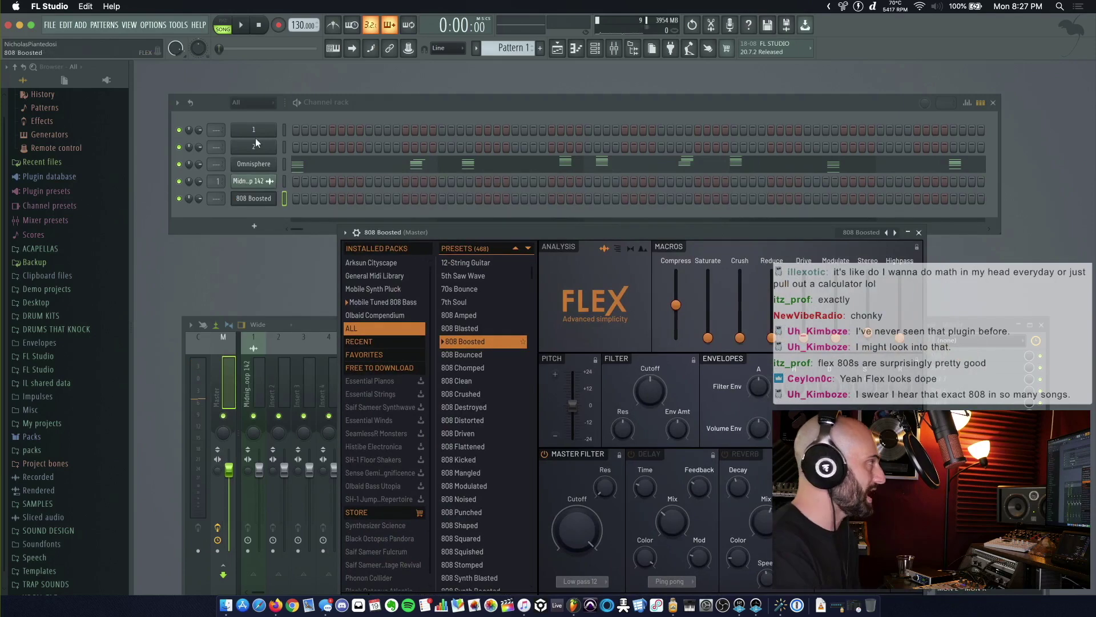
# - Review the MIDI port settings of Cthulhu and Omnisphere, and audition the detected Bb maj9 chord in Scaler
pyautogui.click(255, 136)
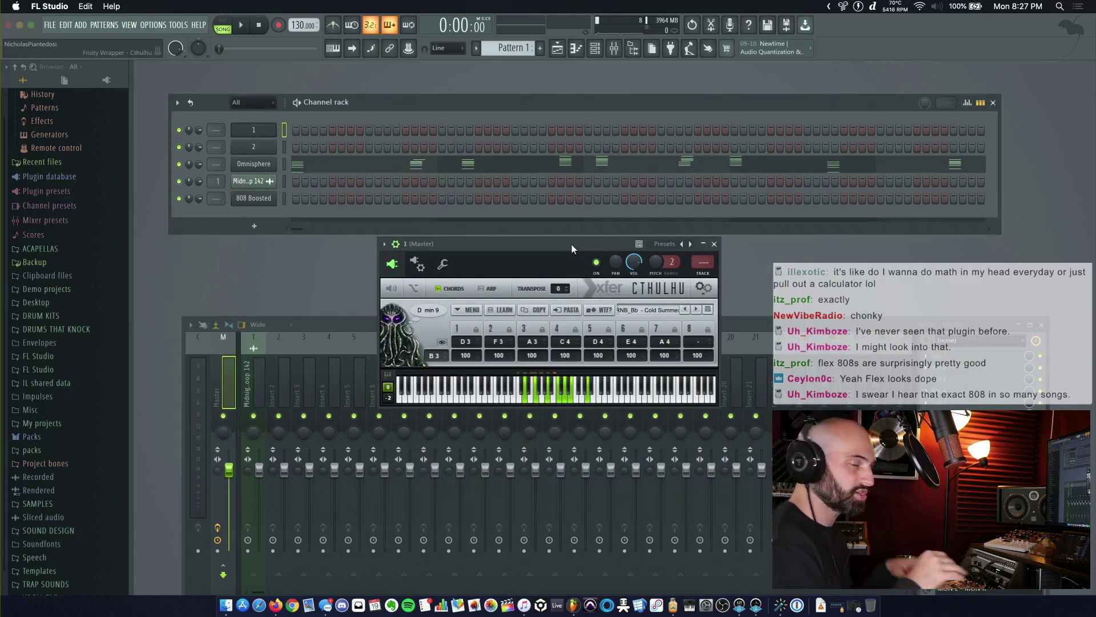
pyautogui.click(421, 264)
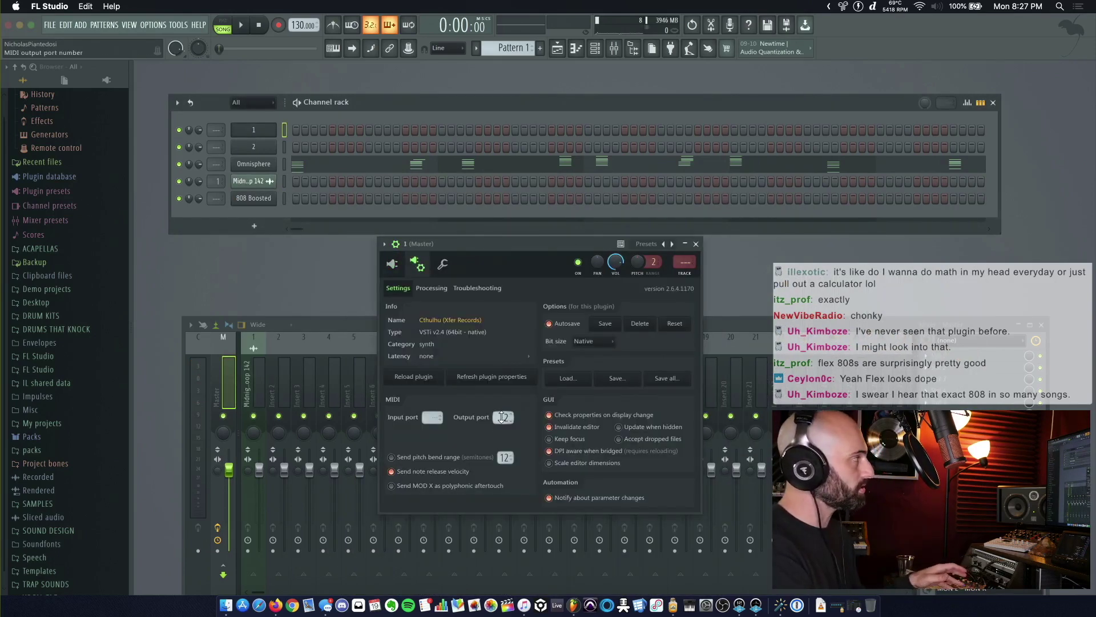
pyautogui.click(258, 166)
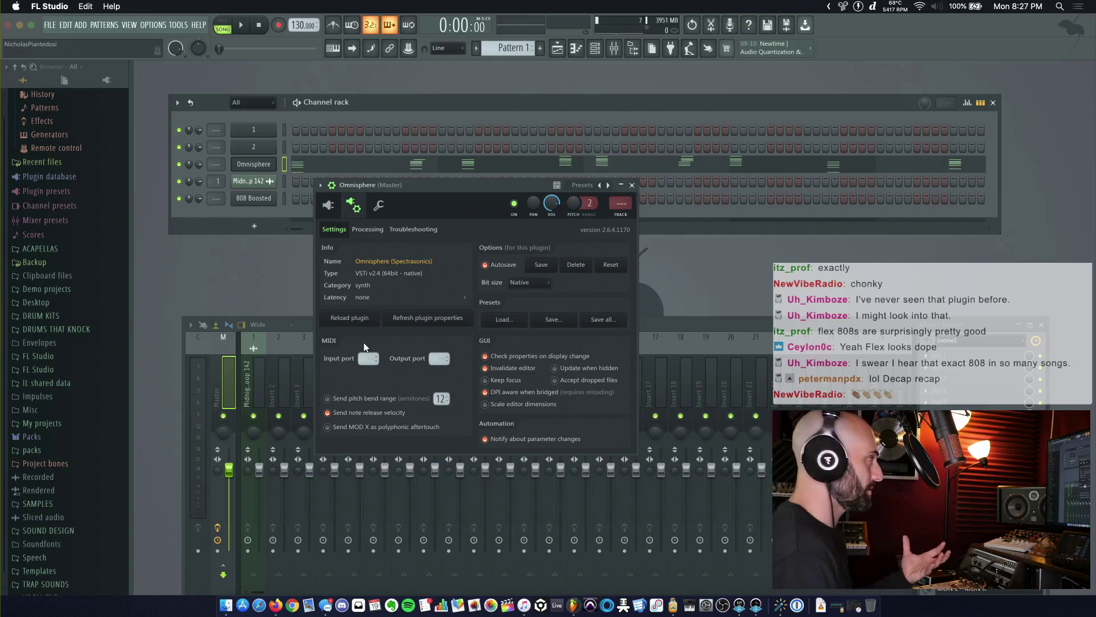
pyautogui.click(632, 185)
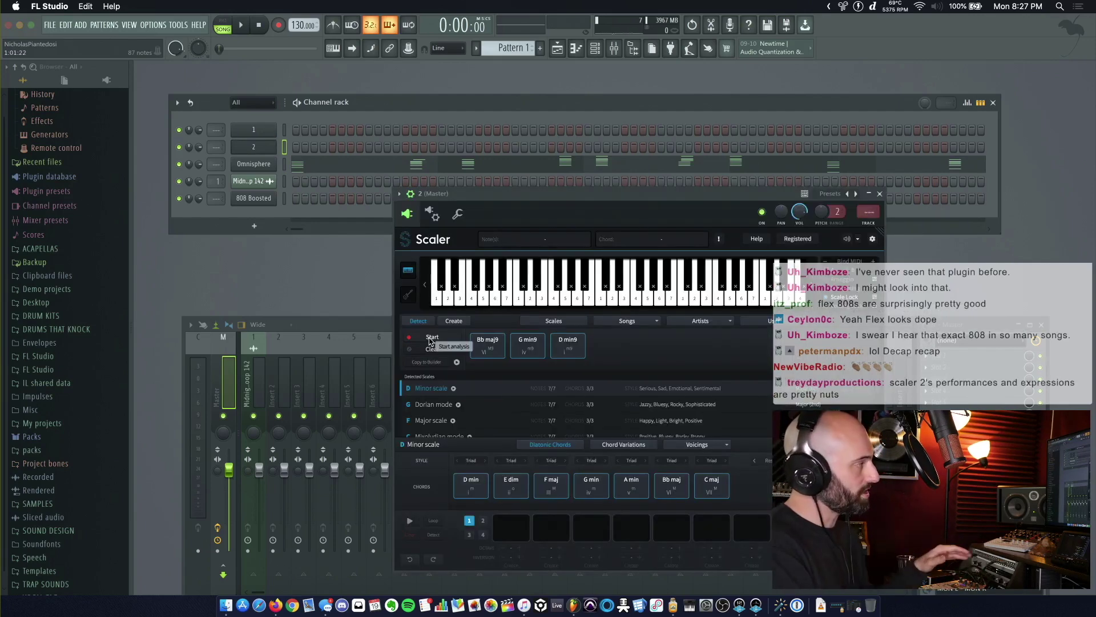
pyautogui.click(480, 345)
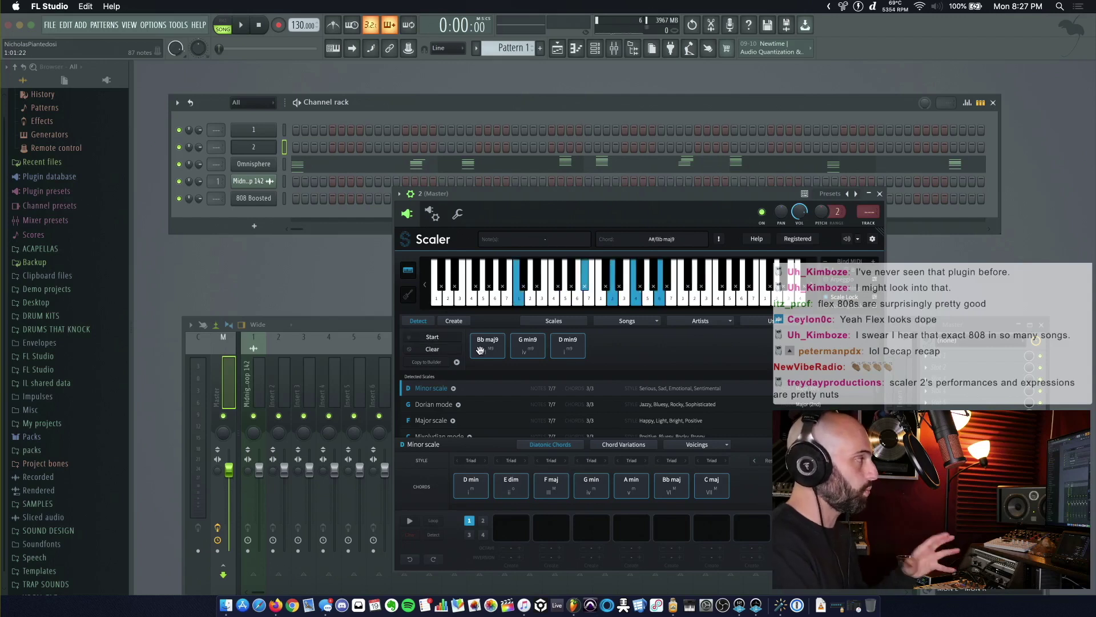